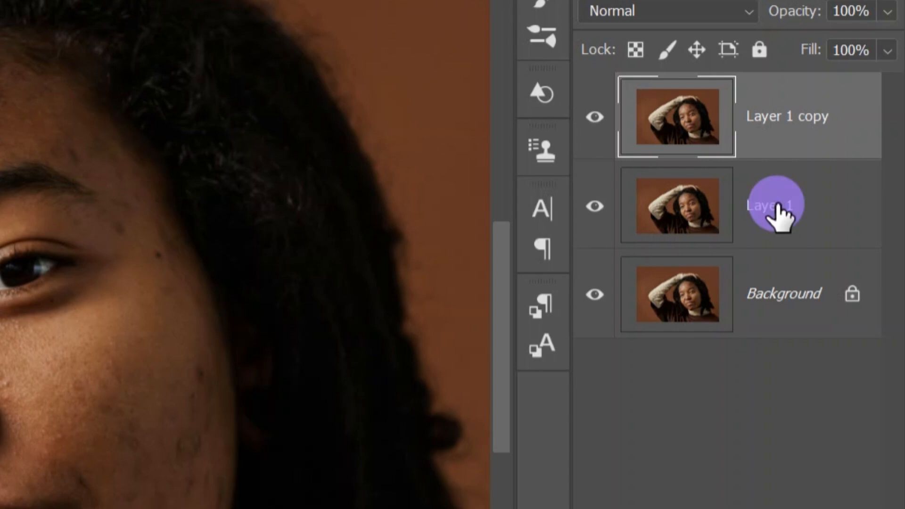
- Rename the middle layer as Smoothness and the uppermost layer as Textures
key("BackSpace")
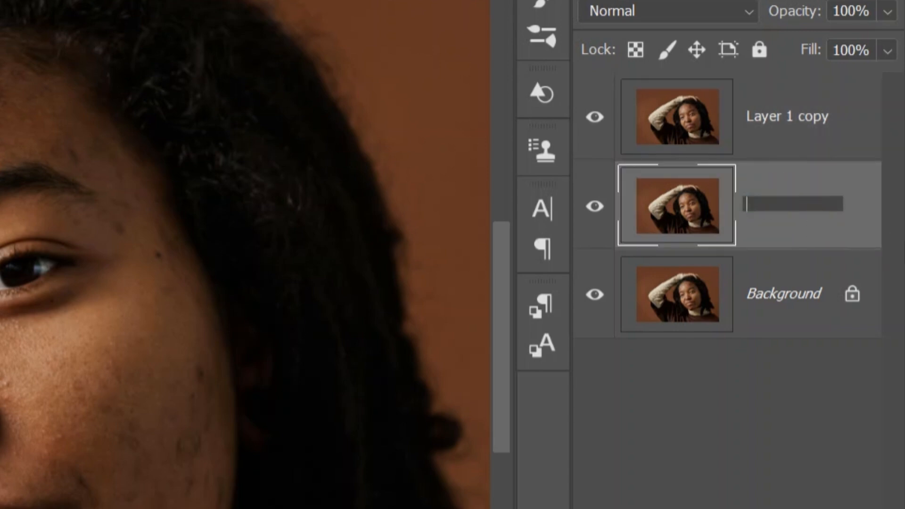
type("Smoothness")
left_click(798, 118)
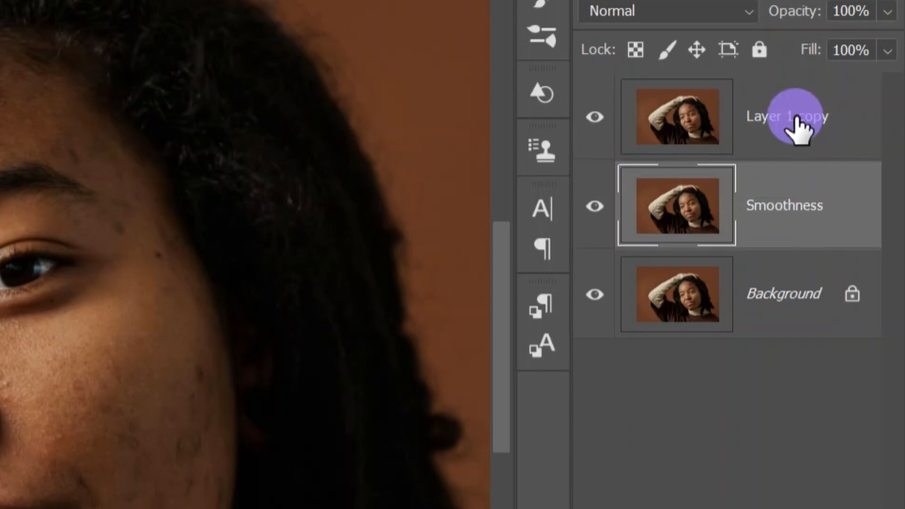
double_click(798, 118)
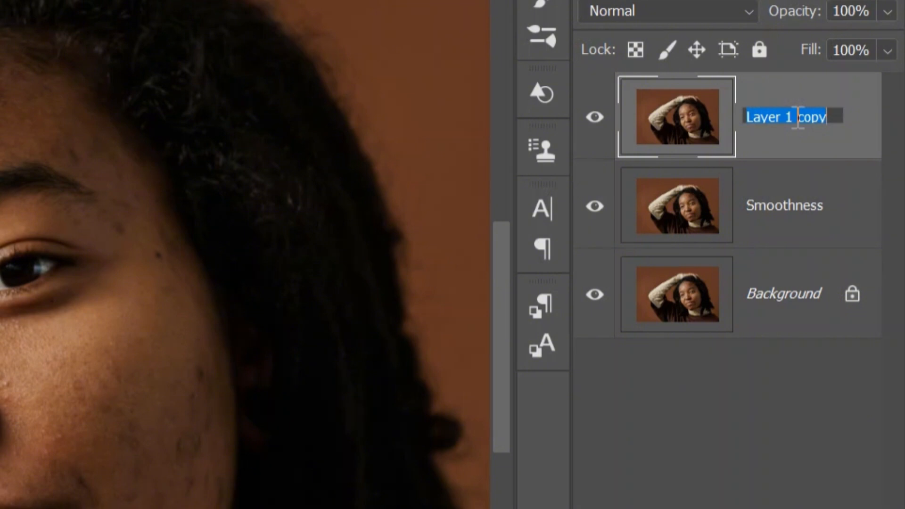
key("BackSpace")
type("Textures")
key("Return")
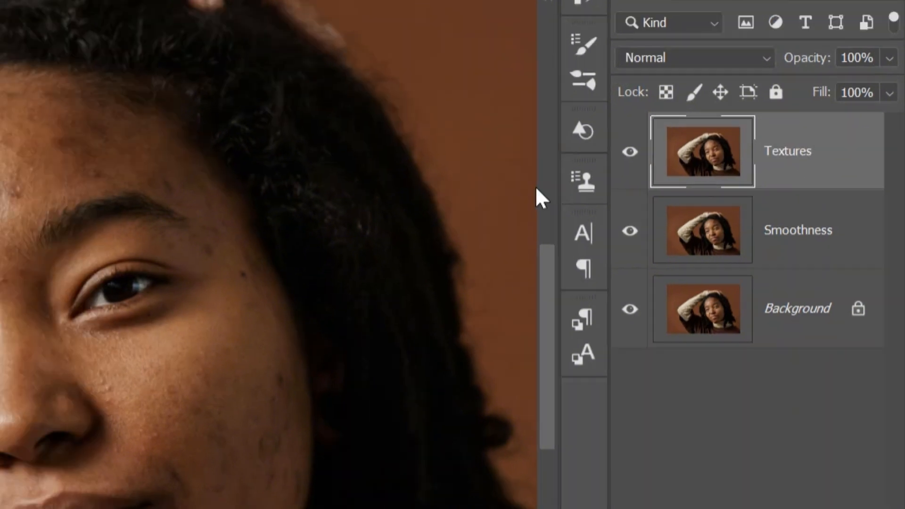
- Hide the Textures layer and apply Dust & Scratches to the Smoothness layer with a radius of 34 pixels and threshold 0
left_click(630, 151)
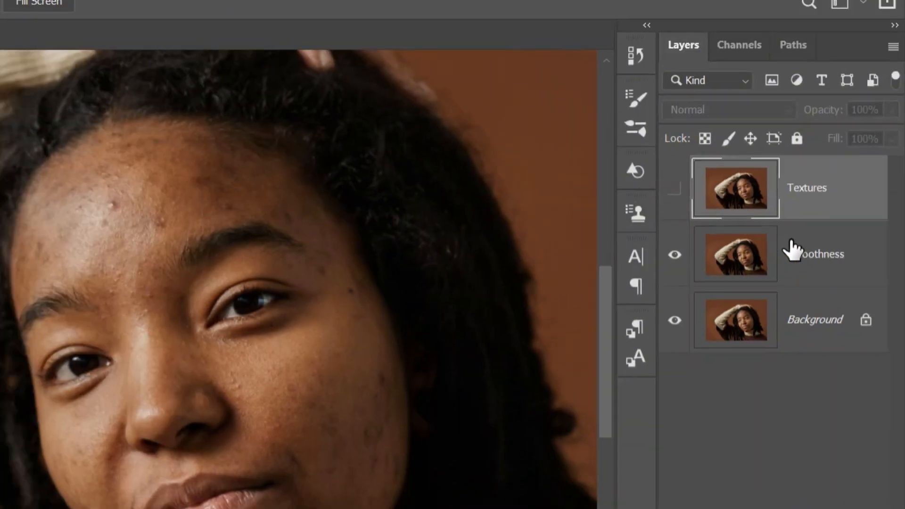
left_click(807, 246)
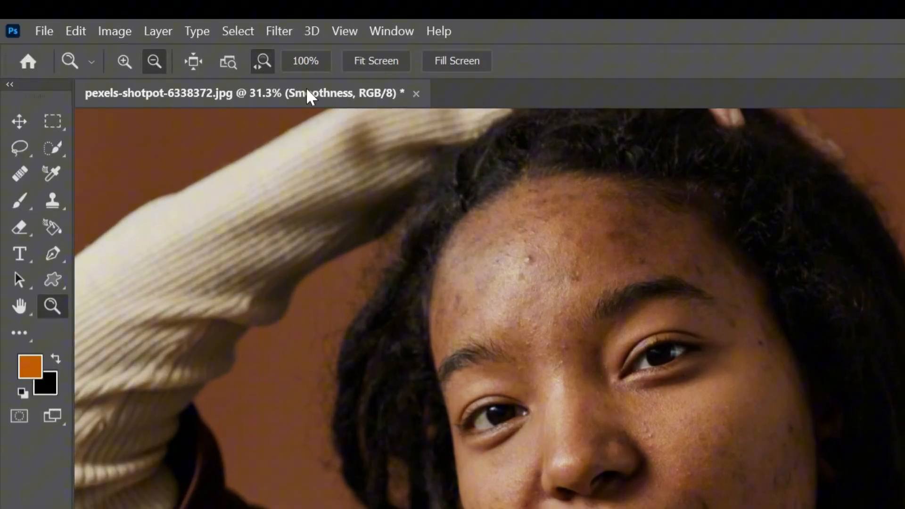
left_click(69, 27)
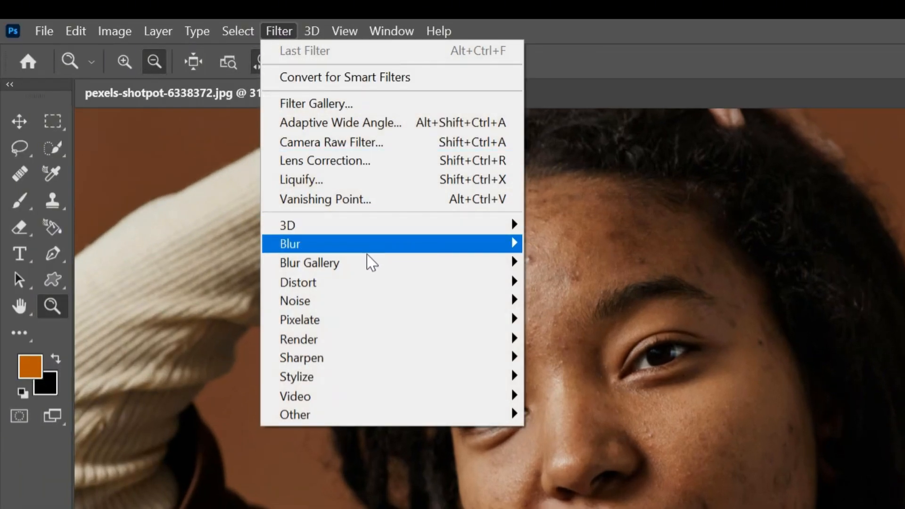
mouse_move(366, 302)
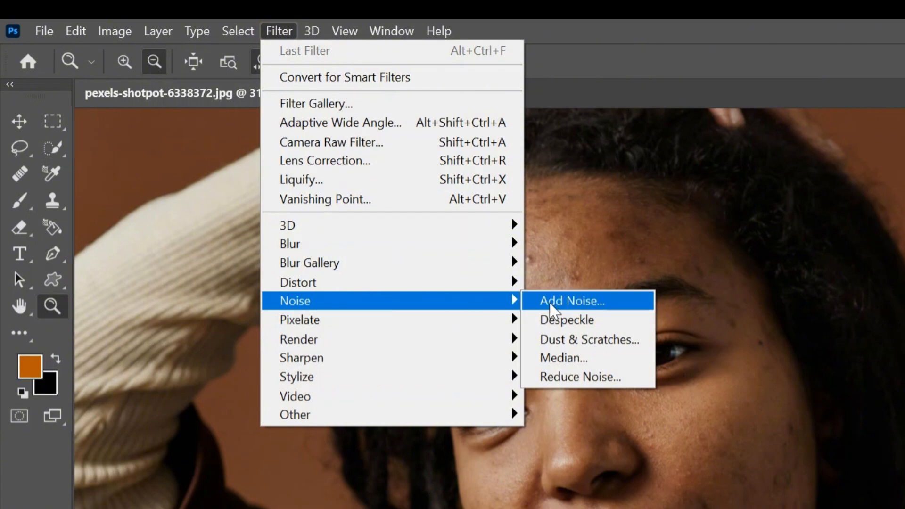
left_click(596, 342)
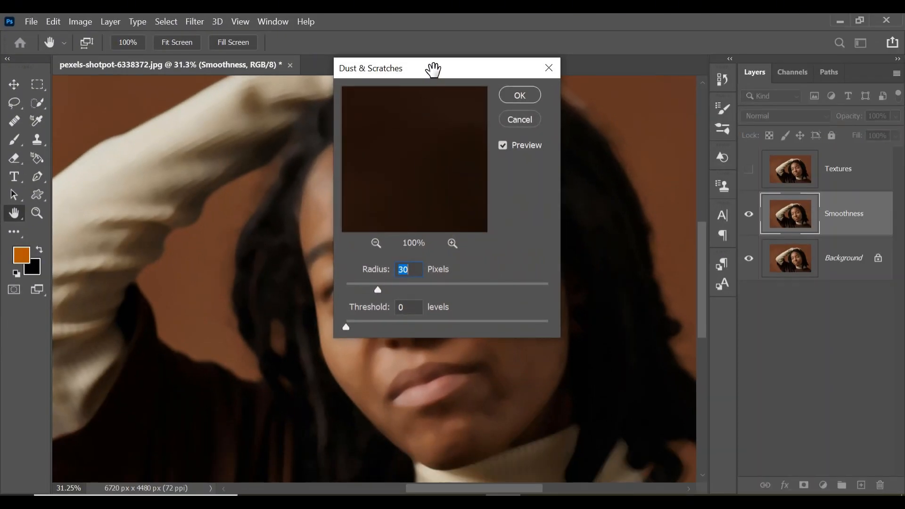
left_click_drag(454, 67, 702, 89)
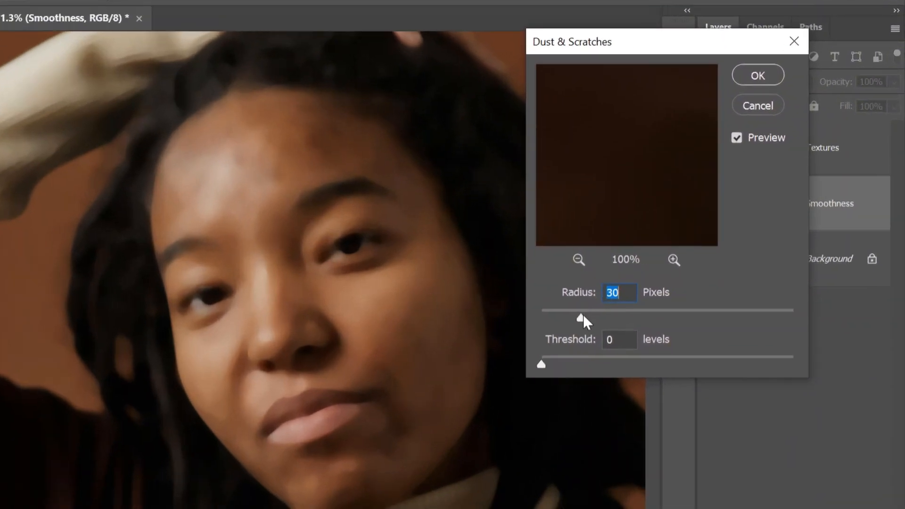
left_click(649, 307)
left_click(524, 317)
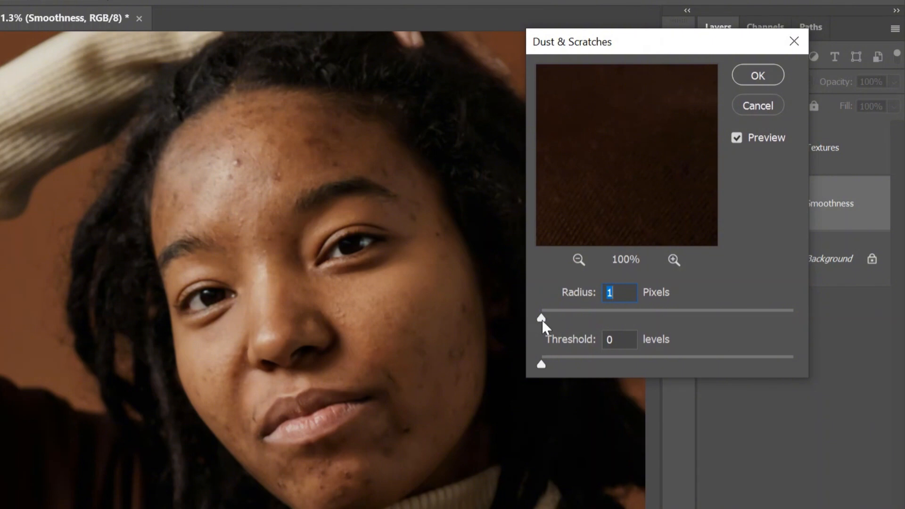
left_click_drag(542, 319, 587, 319)
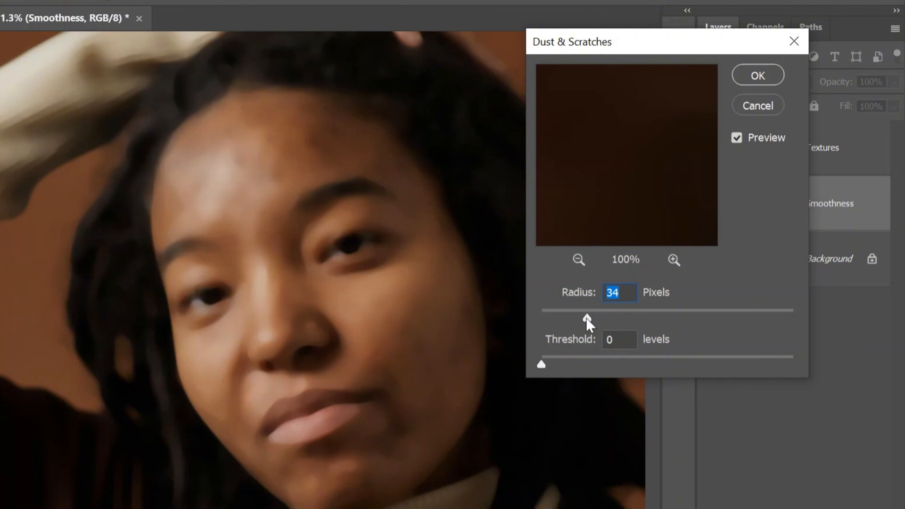
left_click(757, 75)
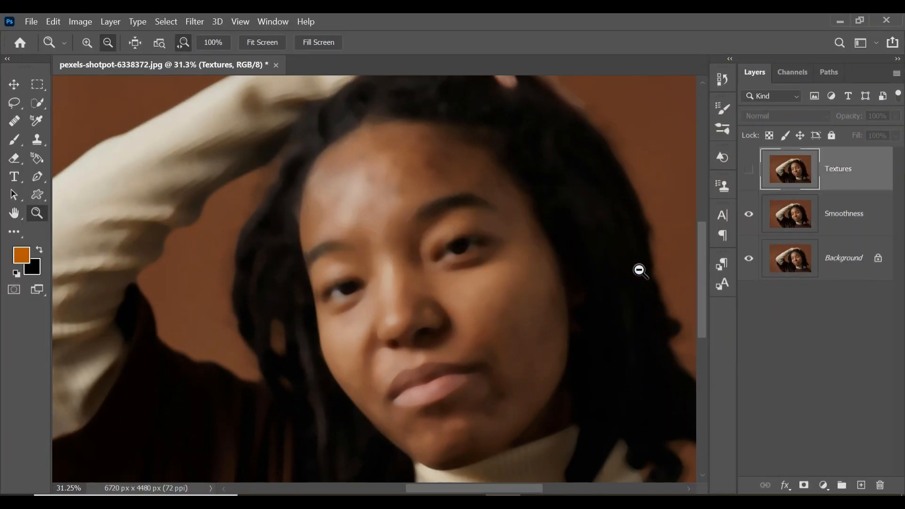
- Show the Textures layer and apply the Smoothness layer to it with Apply Image, using Subtract blending, scale 2 and offset 128
left_click(749, 171)
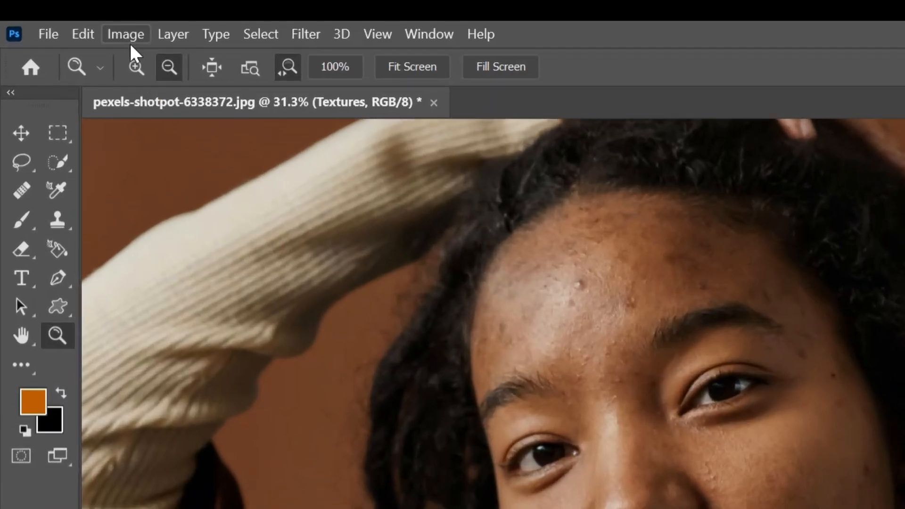
left_click(129, 36)
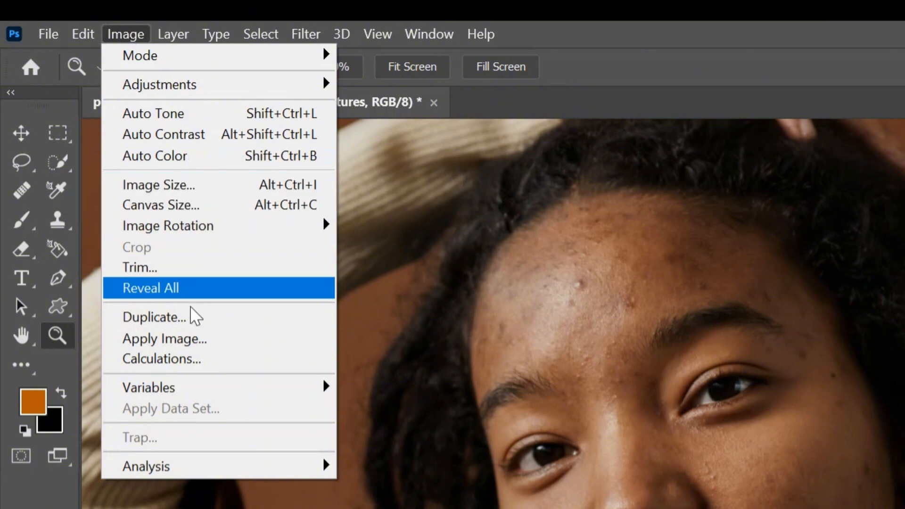
left_click(194, 340)
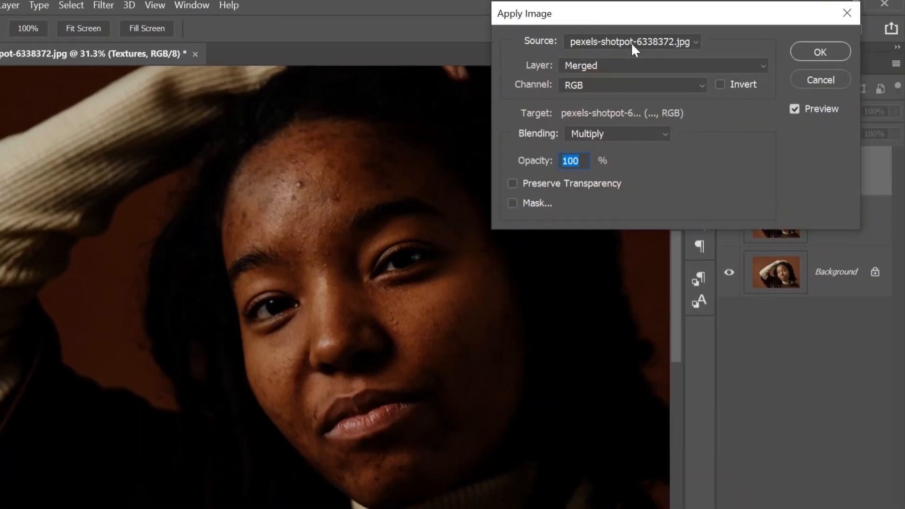
left_click(754, 65)
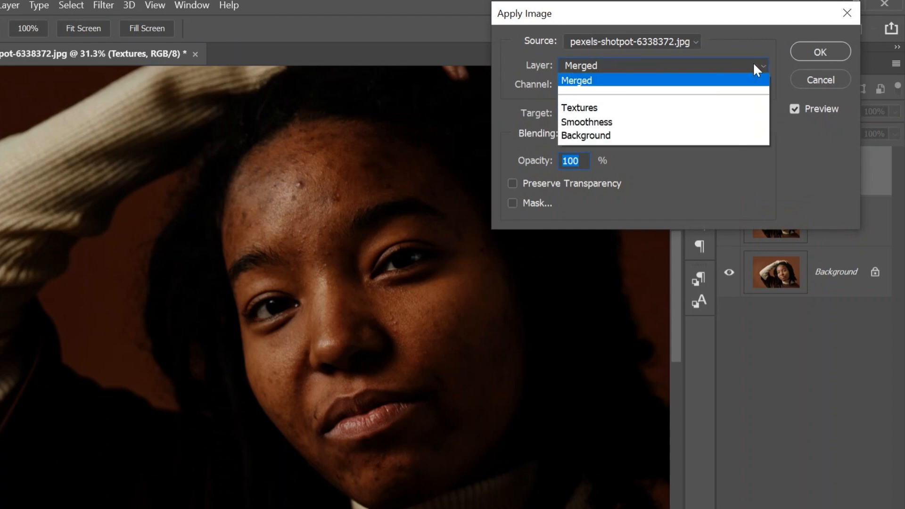
left_click(648, 121)
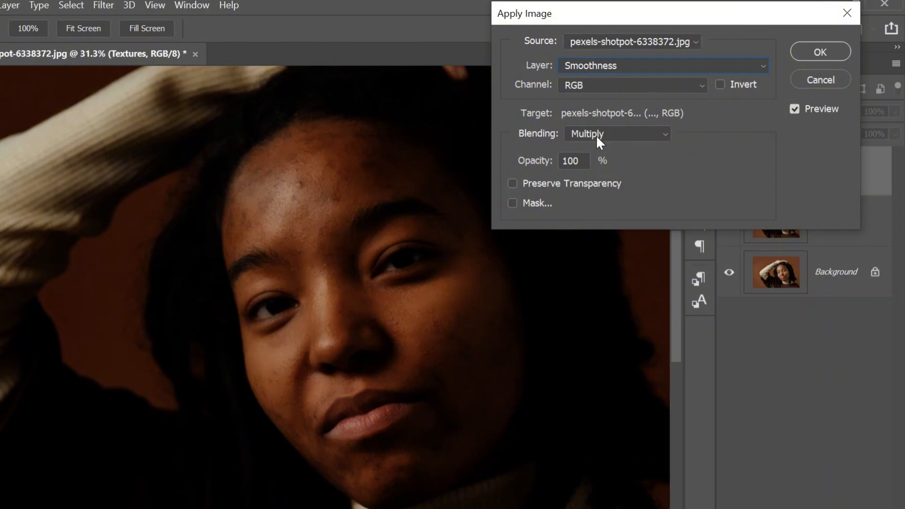
left_click(653, 134)
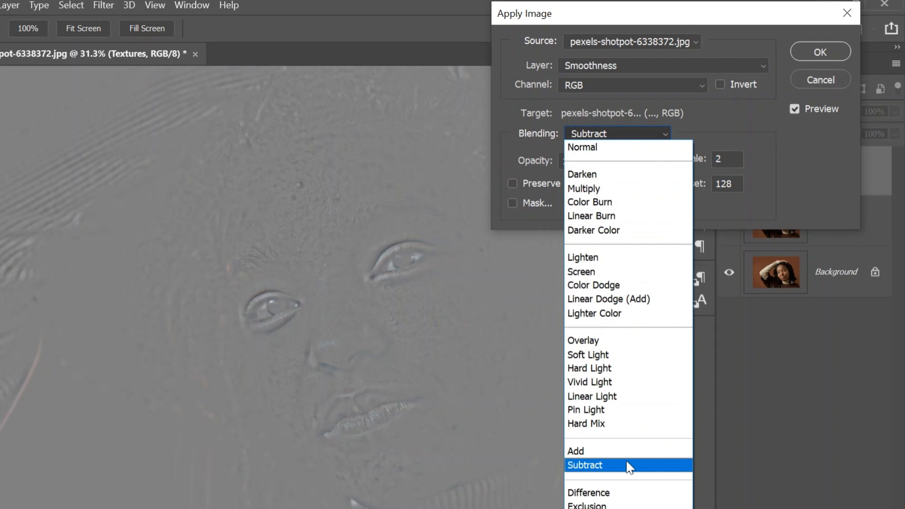
left_click(630, 466)
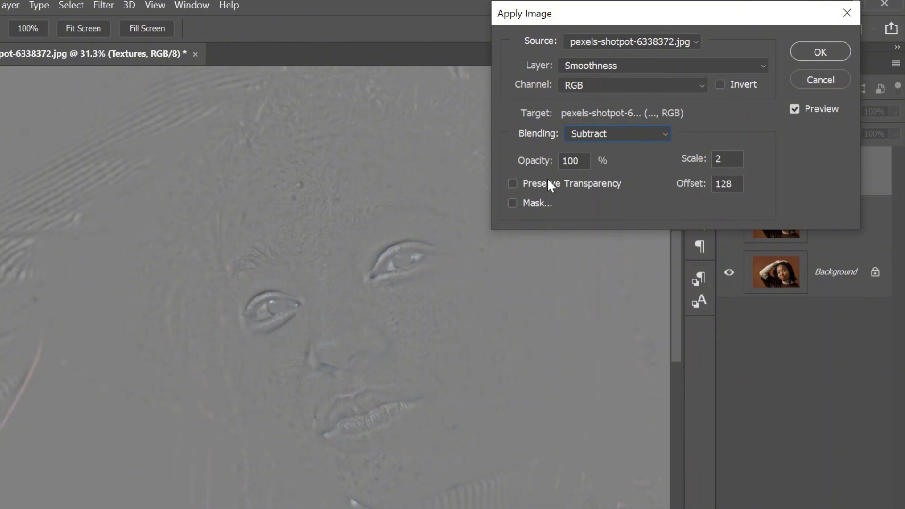
left_click(829, 47)
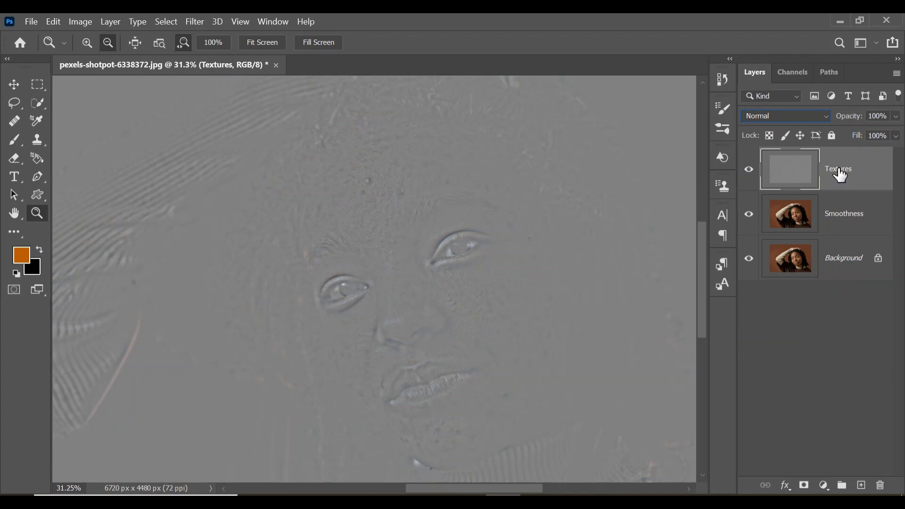
- Set the Textures layer's blend mode to Linear Light and group it with the Smoothness layer
left_click(824, 120)
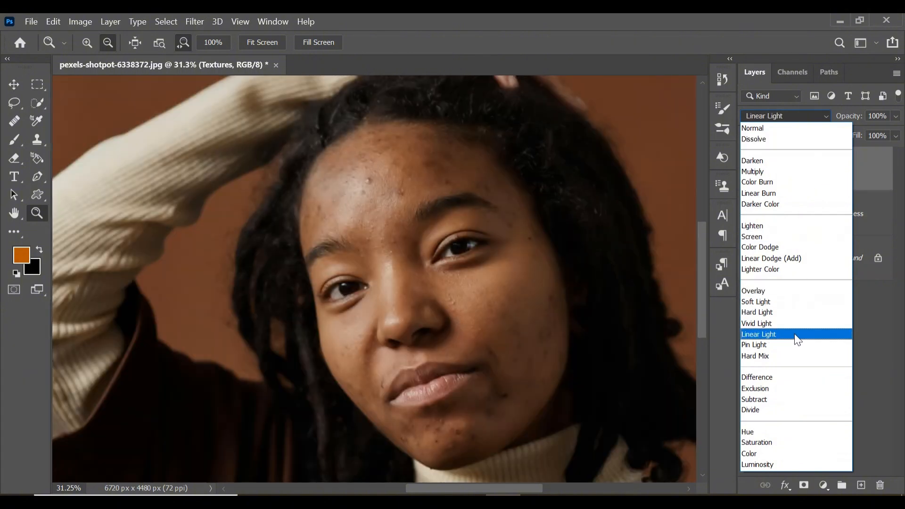
left_click(795, 335)
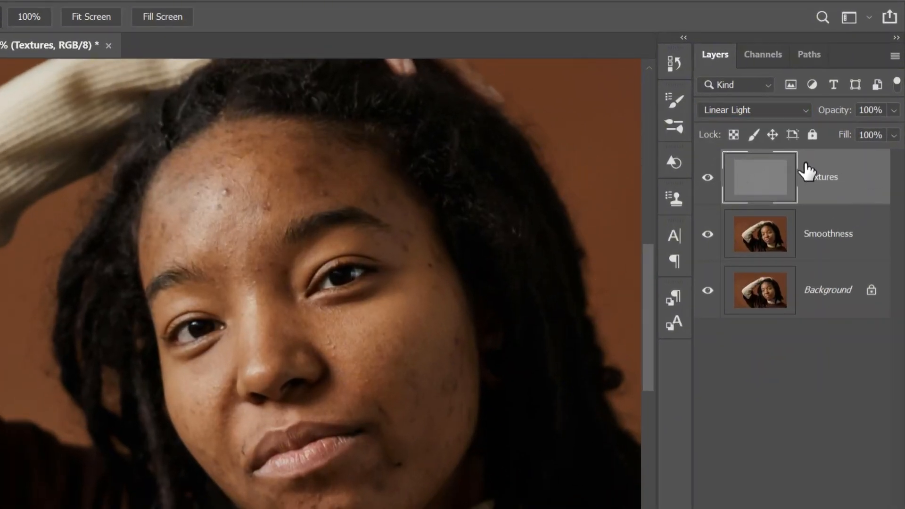
left_click(832, 233)
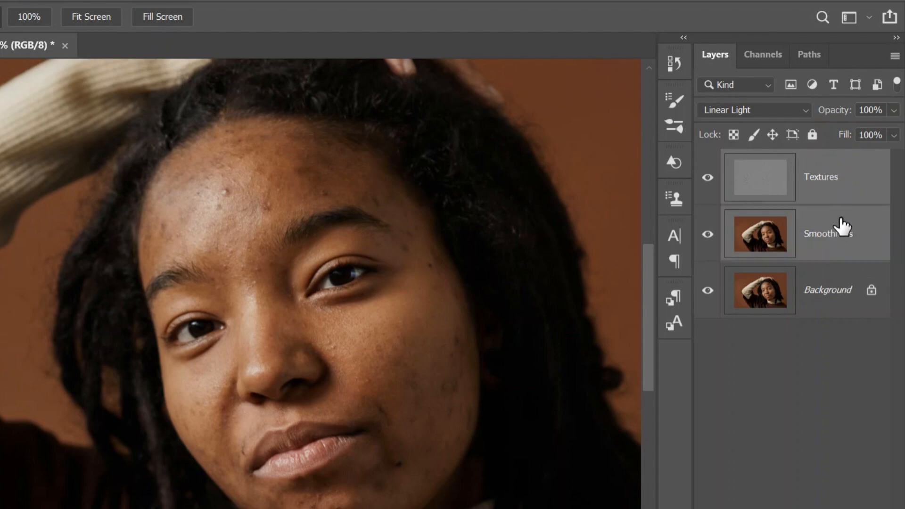
key("ctrl+g")
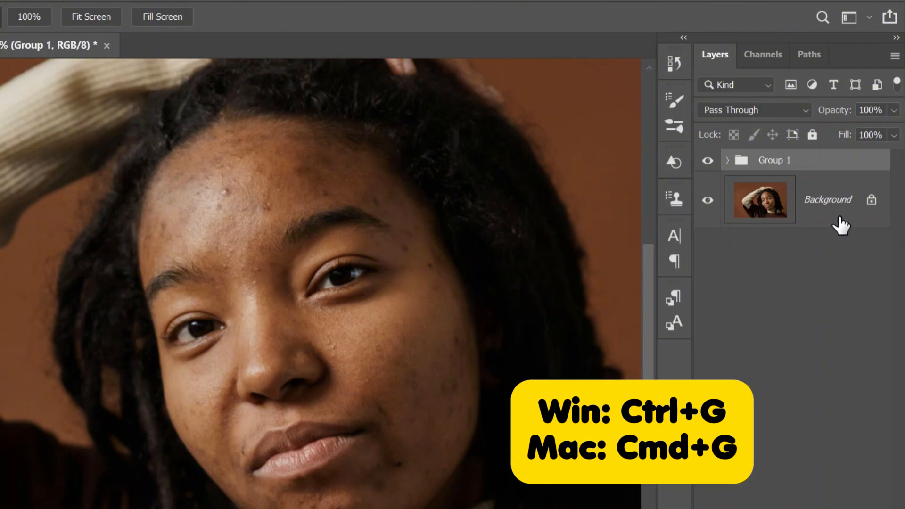
- Rename the new layer group as Frequency Seperation
double_click(782, 161)
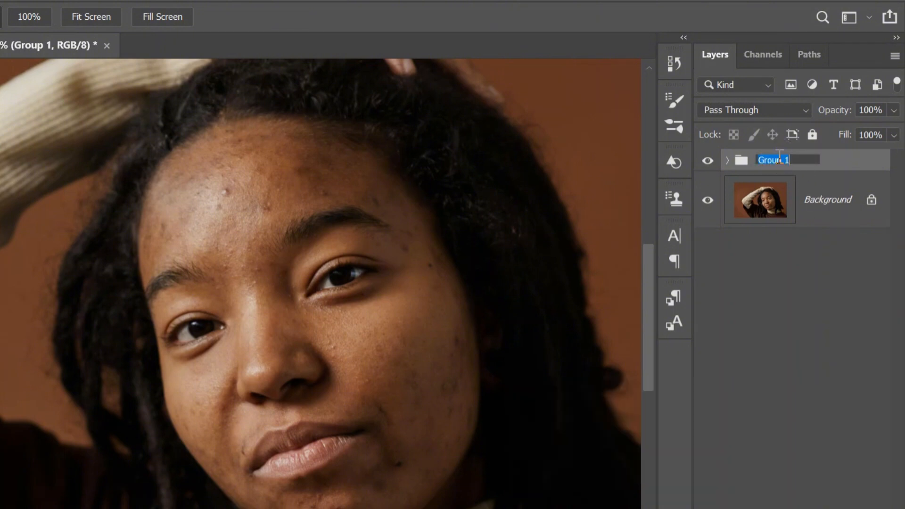
key("BackSpace")
type("Frequency Seperation")
key("Return")
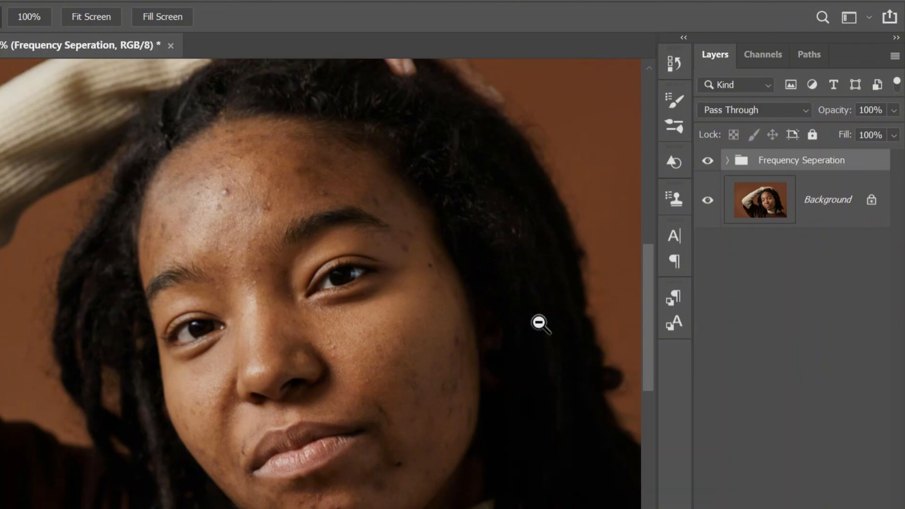
- On the Smoothness layer inside the group, draw a Lasso selection around the forehead skin above the eyebrows
left_click(726, 162)
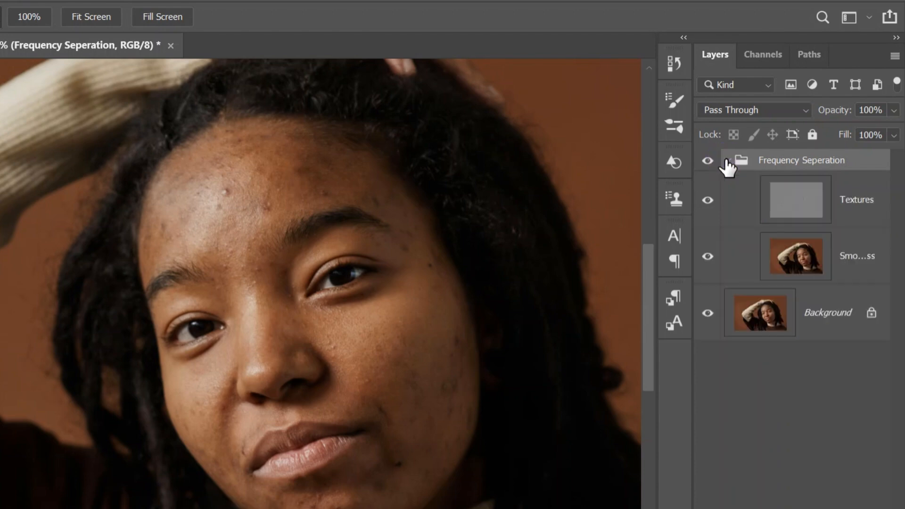
left_click(850, 254)
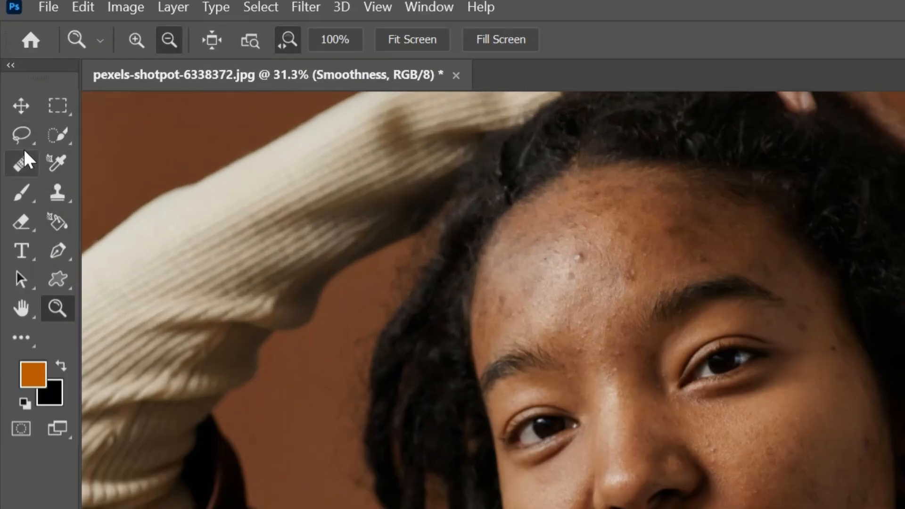
left_click(21, 136)
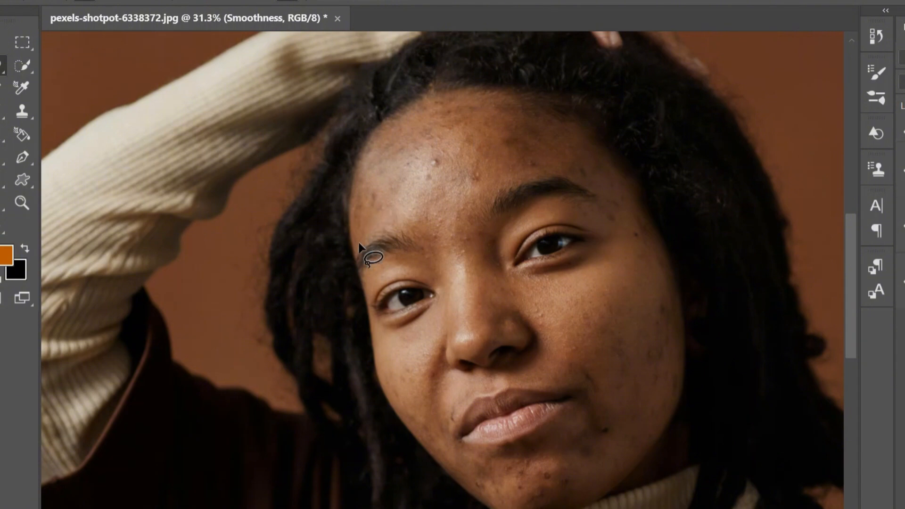
left_click_drag(358, 246, 386, 228)
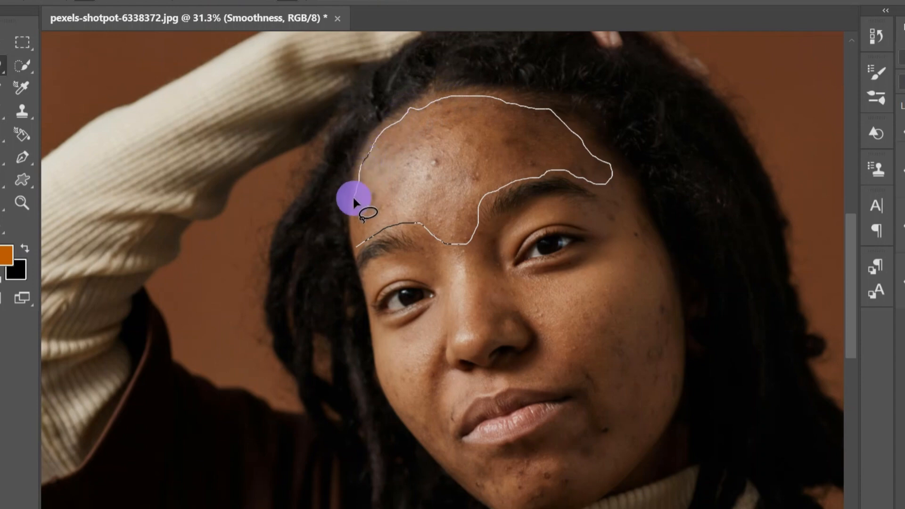
left_click_drag(352, 196, 358, 245)
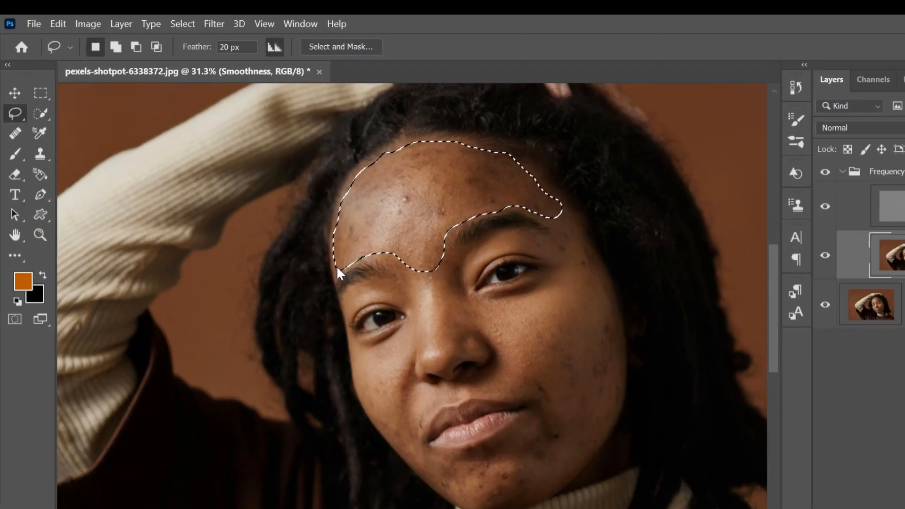
- Apply a Gaussian Blur with a 40.1-pixel radius to the selected forehead skin on the Smoothness layer, and deselect
left_click(214, 23)
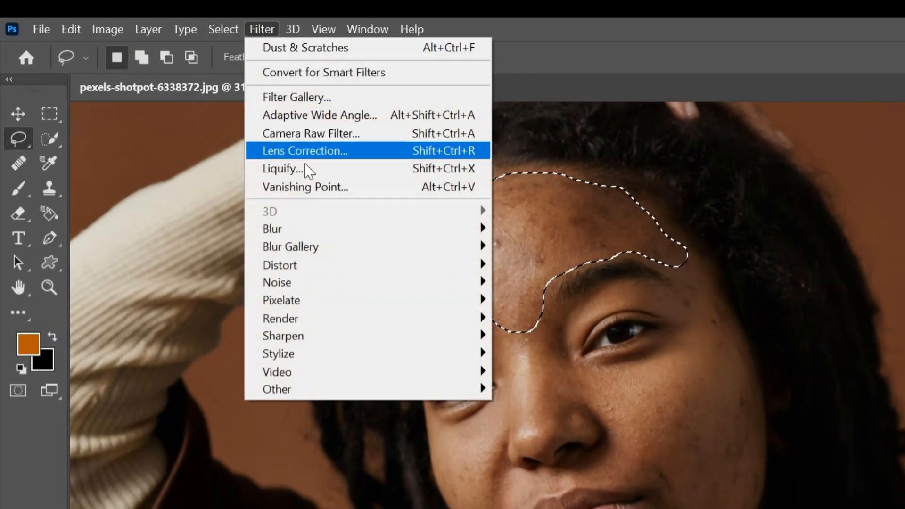
mouse_move(307, 228)
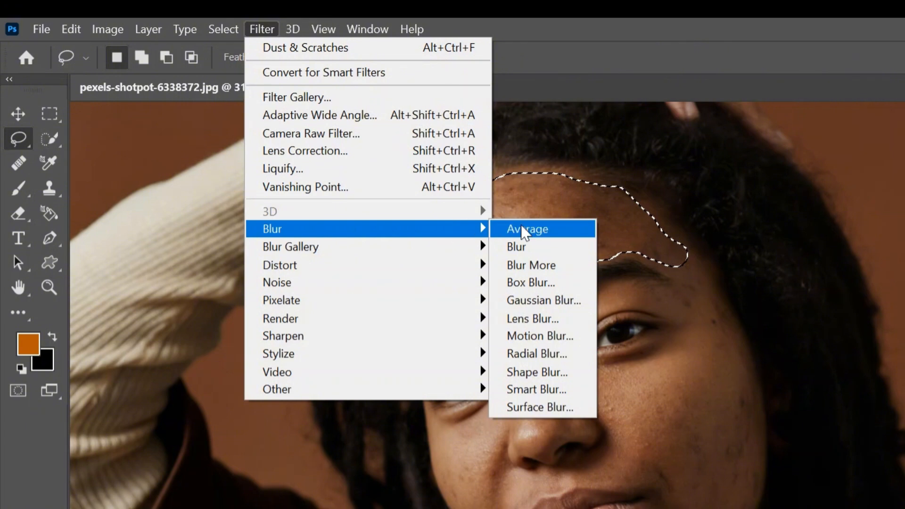
left_click(548, 301)
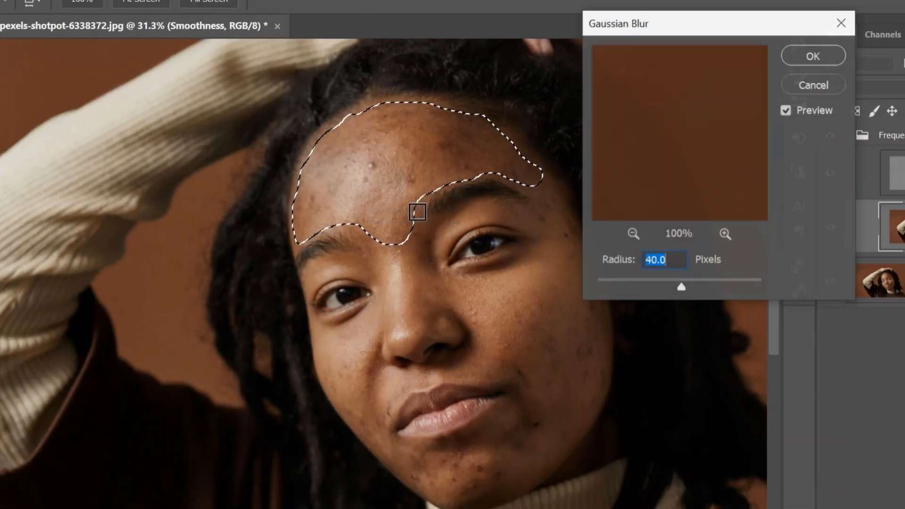
left_click_drag(680, 284, 583, 289)
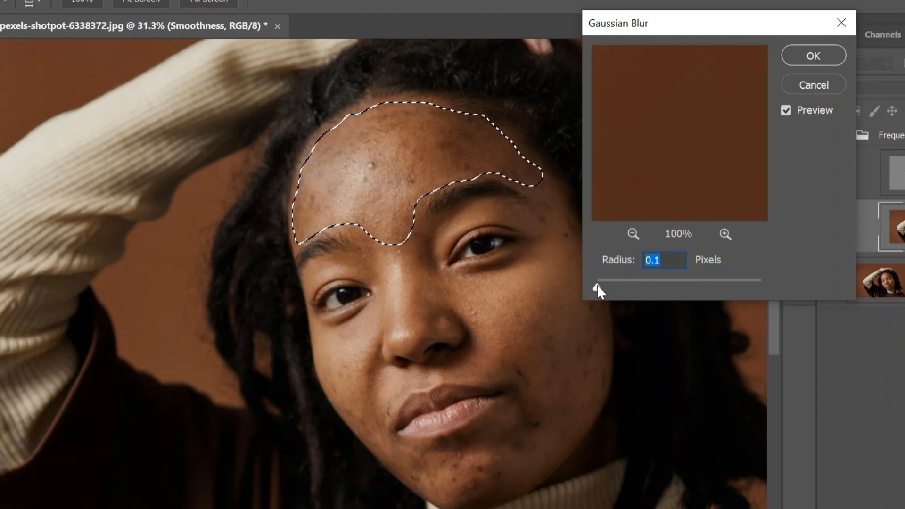
left_click_drag(596, 285, 629, 287)
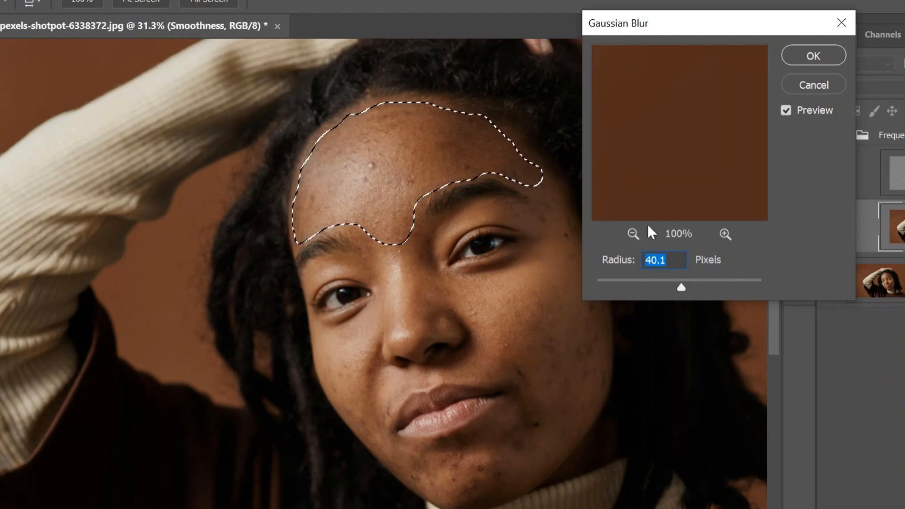
left_click(812, 59)
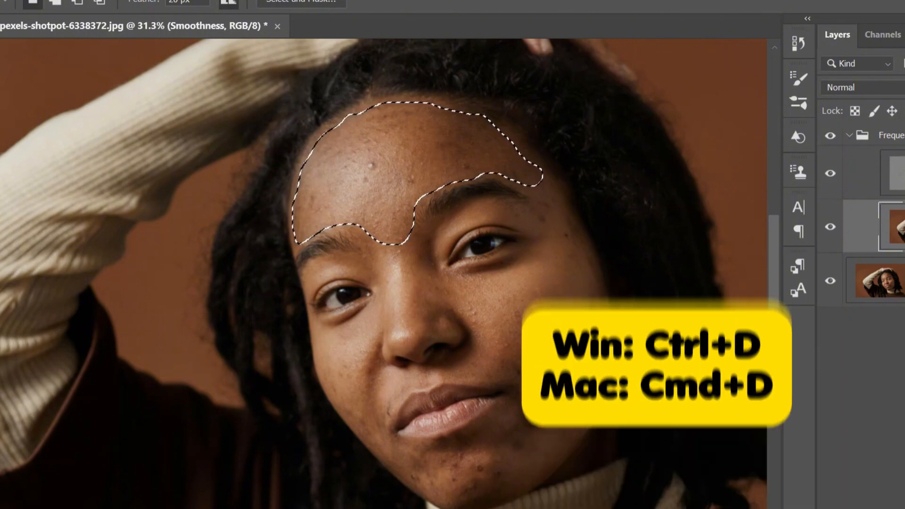
key("ctrl+d")
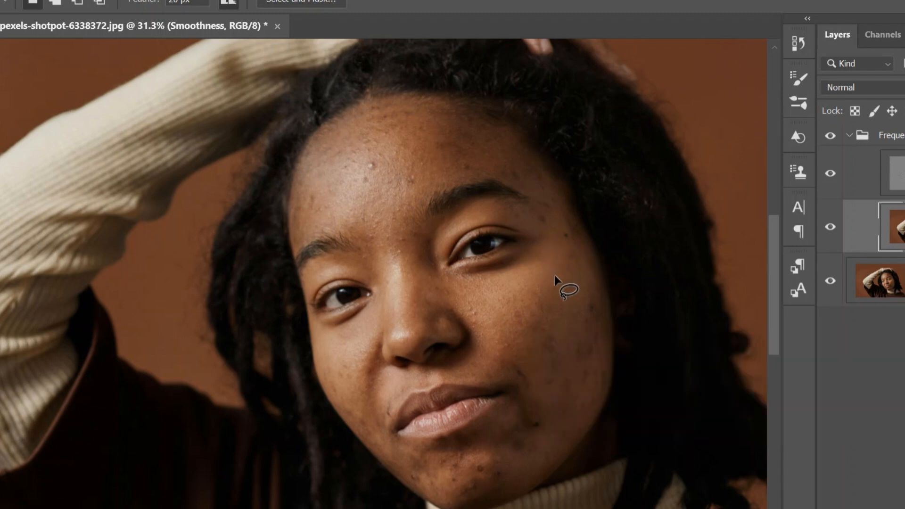
- Lasso the shadowed cheek from the outer eyebrow to the jaw, apply a 40.1-pixel Gaussian Blur to it, and deselect
mouse_move(553, 282)
left_mouse_down()
mouse_move(490, 310)
mouse_move(467, 300)
mouse_move(469, 325)
mouse_move(504, 365)
left_mouse_up()
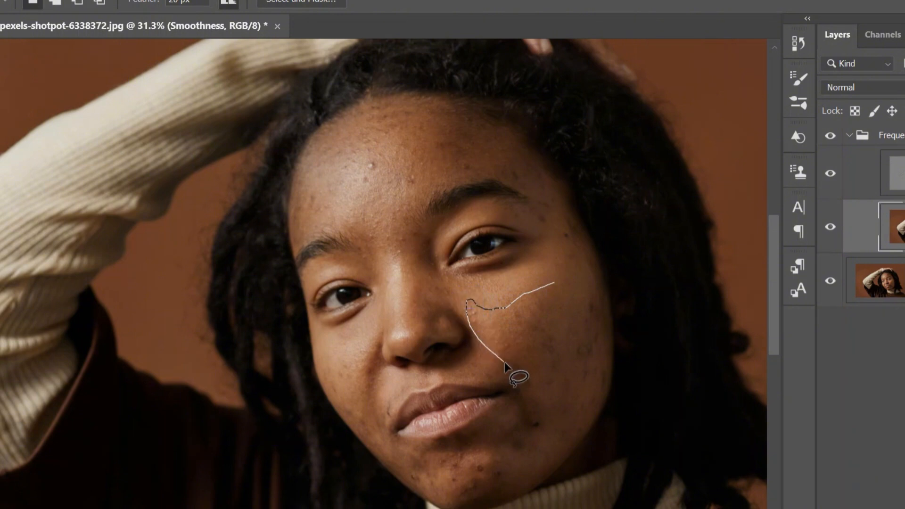
mouse_move(532, 397)
left_mouse_down()
mouse_move(503, 451)
mouse_move(541, 478)
mouse_move(604, 405)
mouse_move(615, 330)
mouse_move(608, 293)
mouse_move(560, 197)
mouse_move(530, 187)
mouse_move(527, 201)
mouse_move(554, 224)
mouse_move(579, 277)
mouse_move(568, 306)
left_mouse_up()
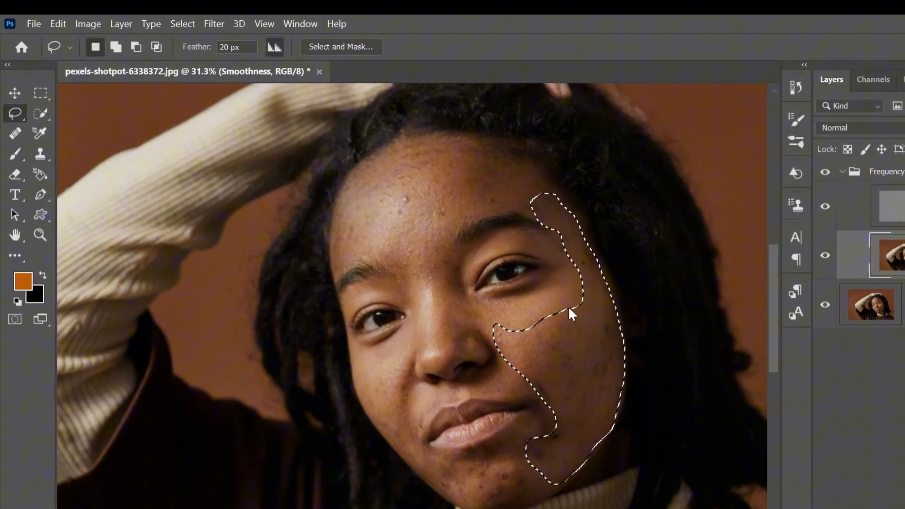
left_click(213, 22)
mouse_move(237, 188)
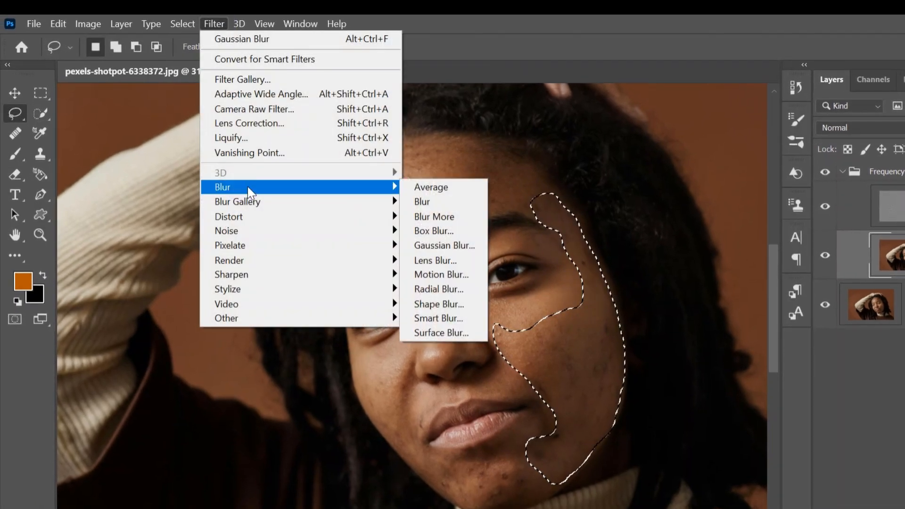
left_click(447, 245)
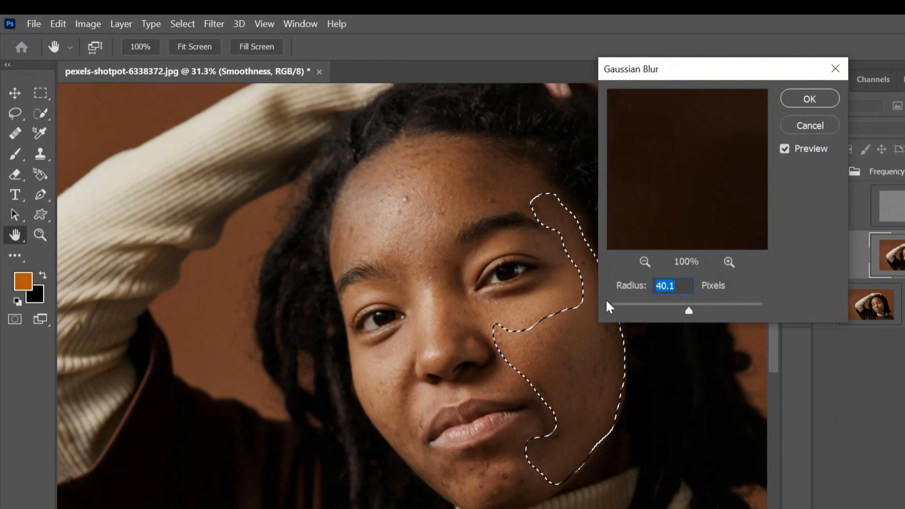
left_click_drag(714, 75, 782, 70)
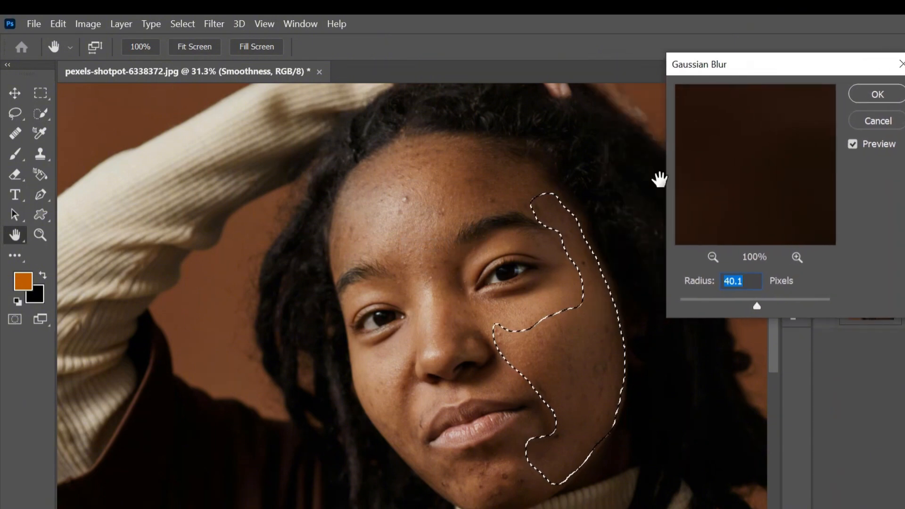
left_click(875, 94)
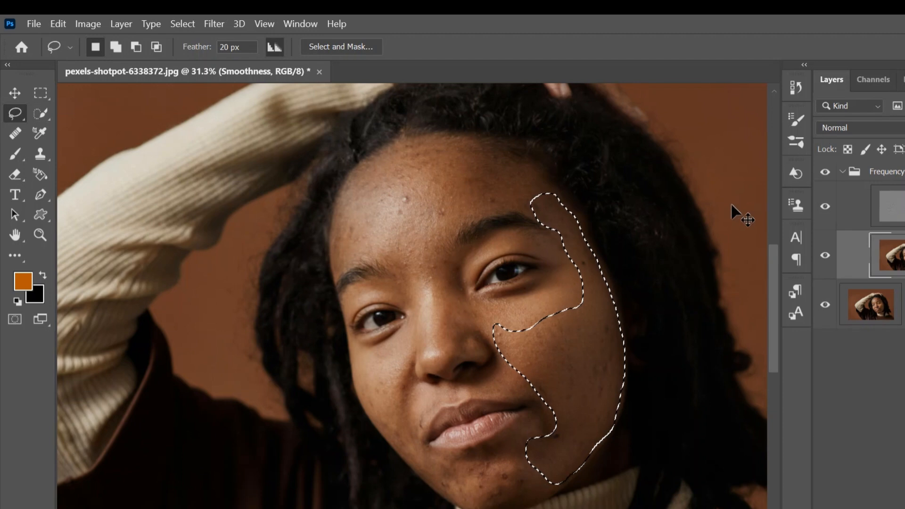
key("ctrl+d")
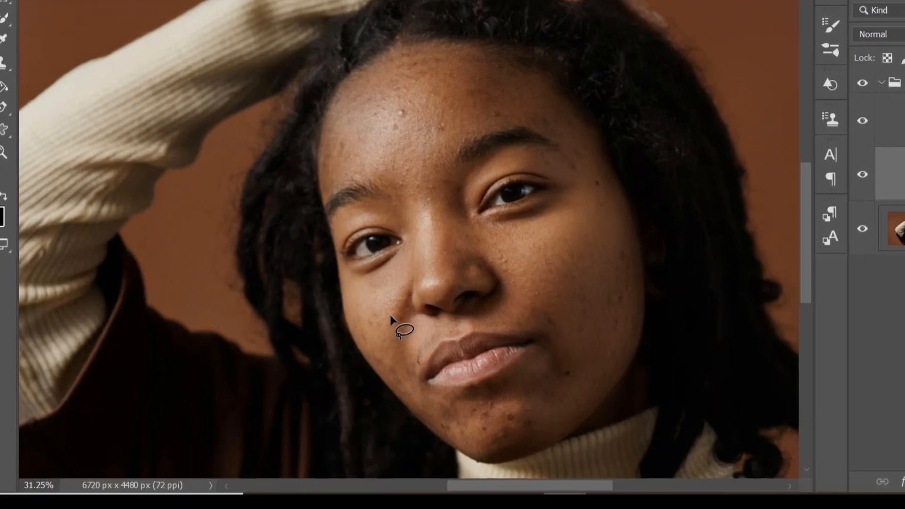
- Lasso the chin and the lower part of the other cheek around the lips, apply a 40.1-pixel Gaussian Blur, and deselect
left_click_drag(411, 415, 470, 453)
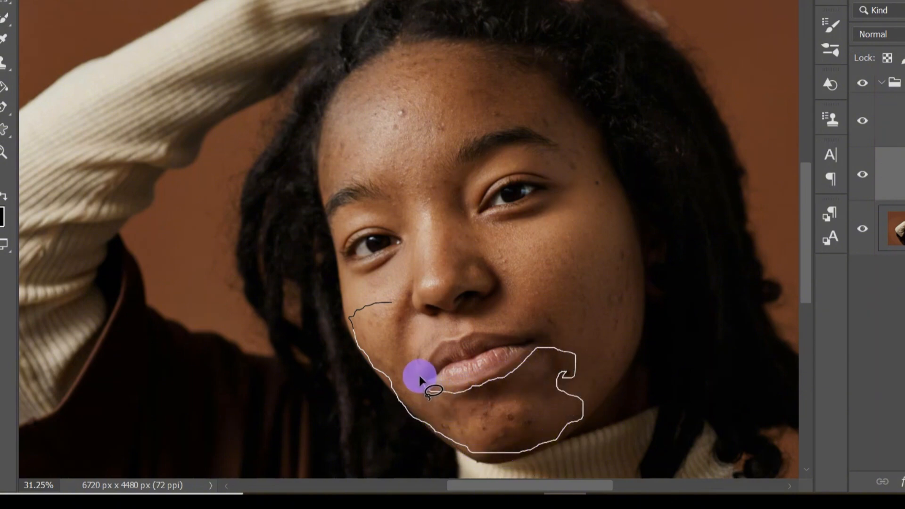
left_click_drag(401, 324, 391, 304)
left_click(188, 10)
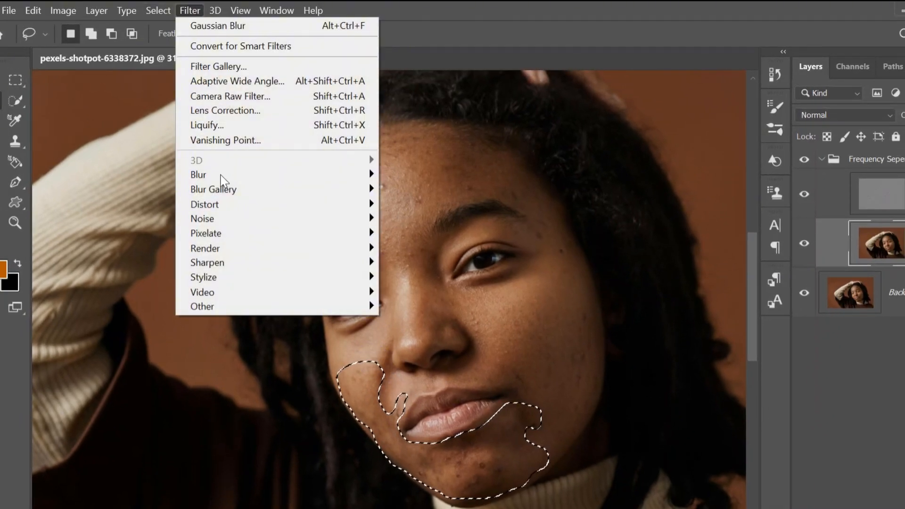
mouse_move(247, 175)
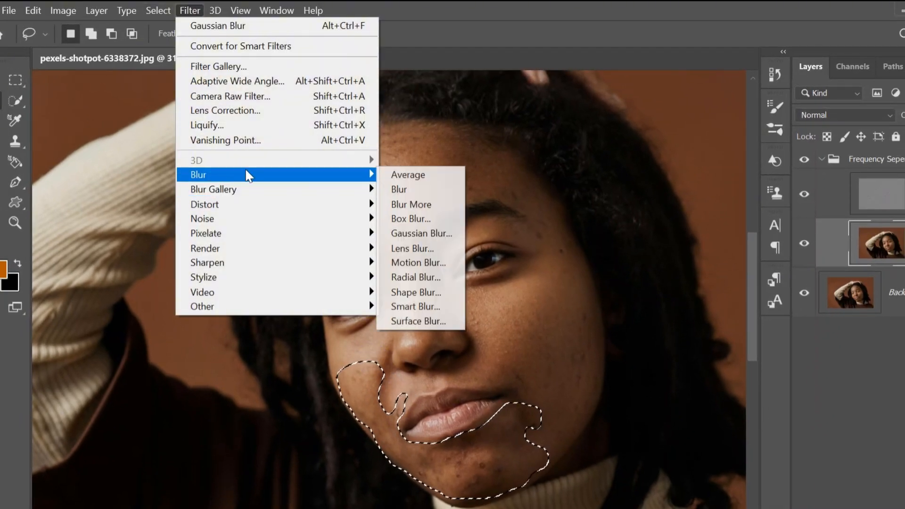
left_click(418, 232)
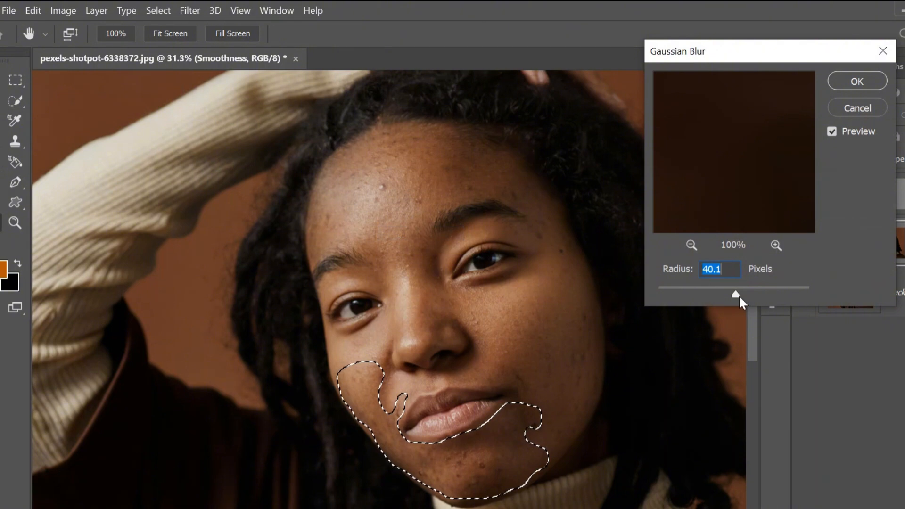
left_click(866, 77)
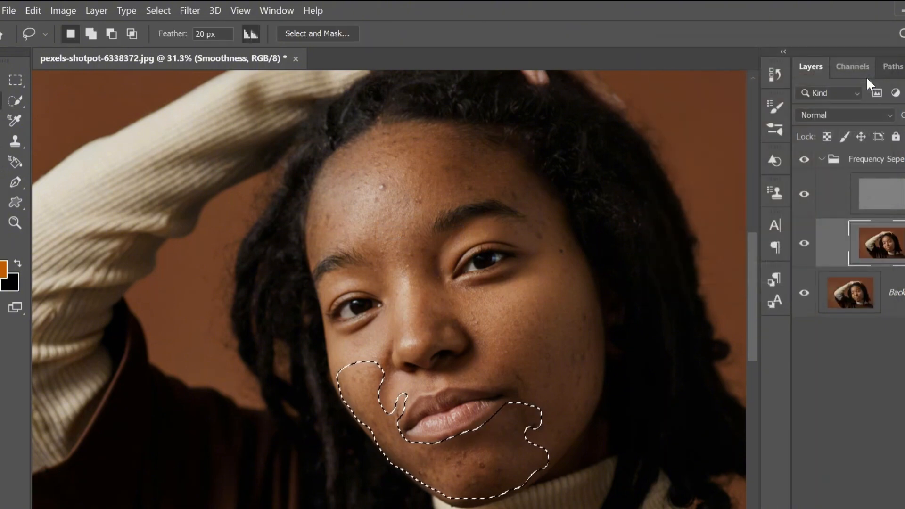
key("ctrl+d")
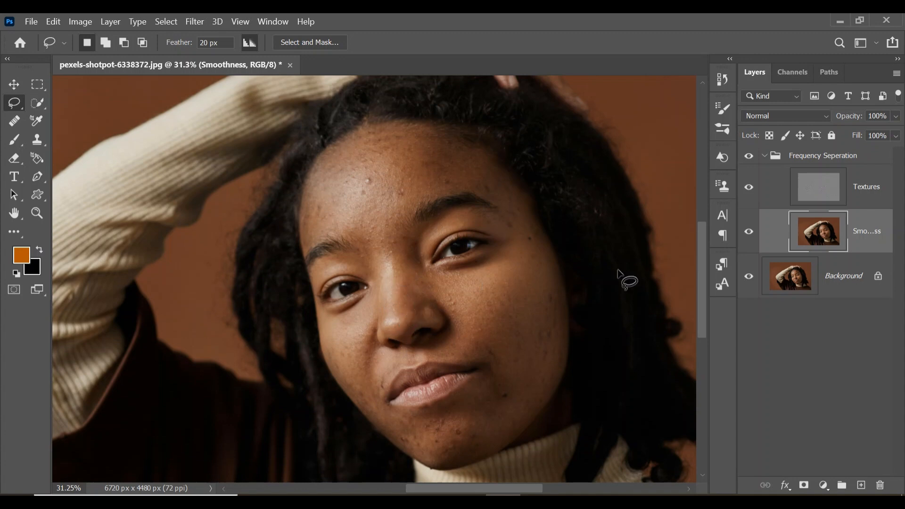
- Hide and show the Frequency Seperation group to compare the portrait before and after smoothing
left_click(749, 157)
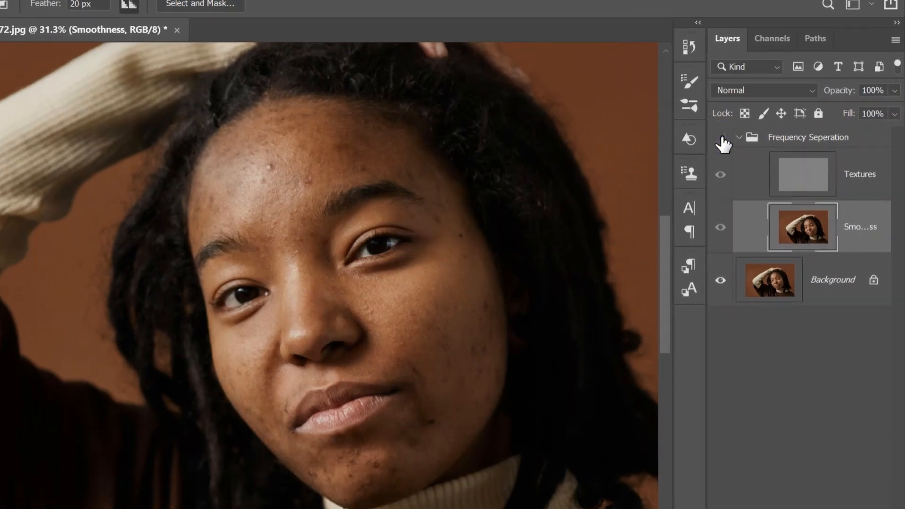
left_click(721, 139)
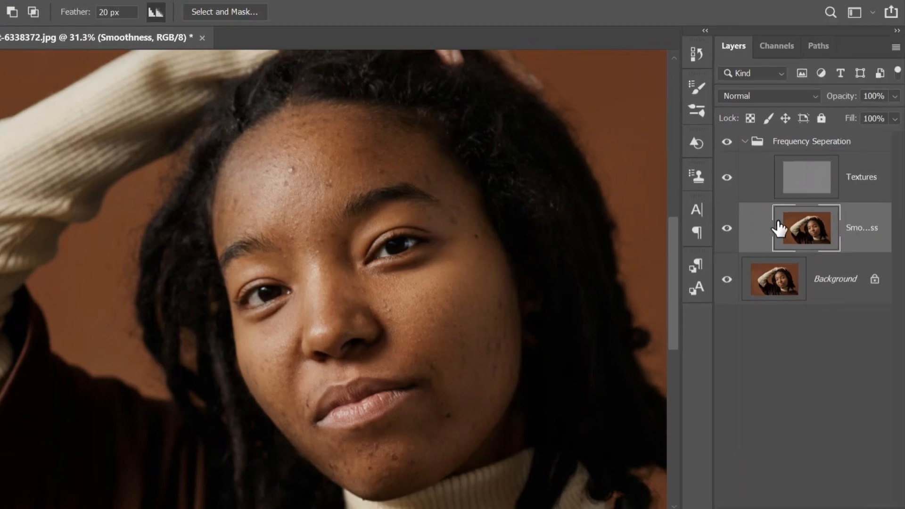
- On the Textures layer, use the Clone Stamp to cover the raised forehead bump with clean skin texture sampled beside it
left_click(869, 174)
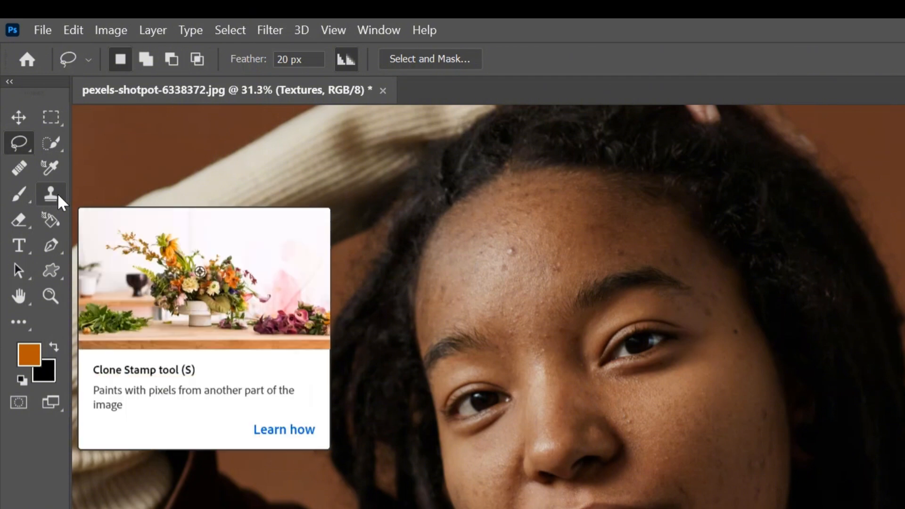
left_click(58, 194)
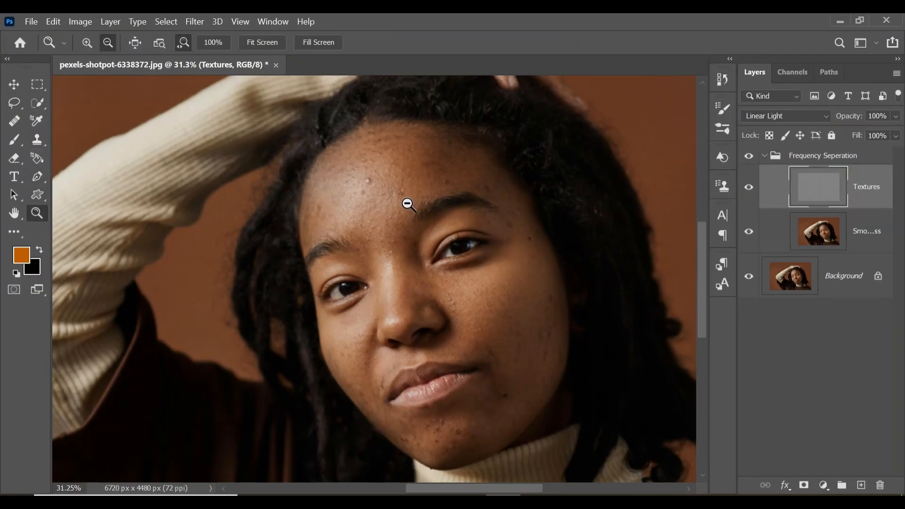
left_click_drag(391, 171, 443, 203)
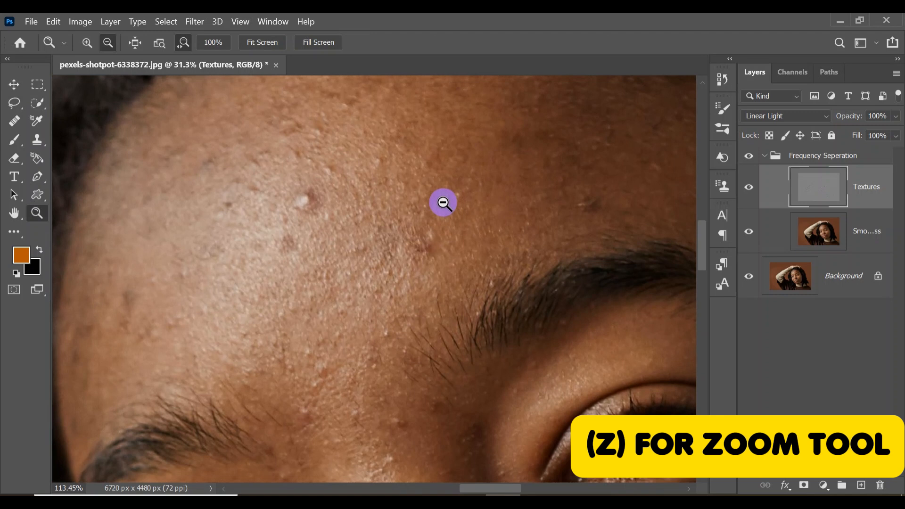
left_click(38, 144)
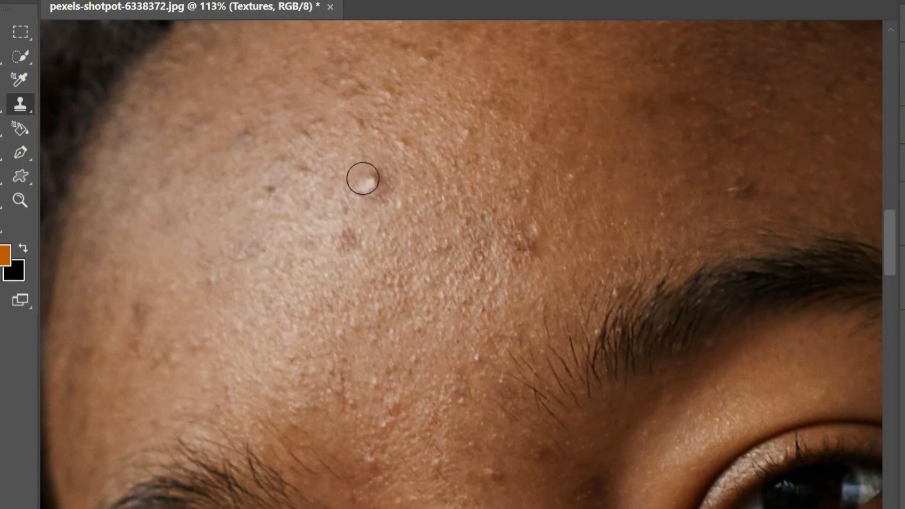
left_click(325, 195, "alt")
left_click(336, 192, "alt")
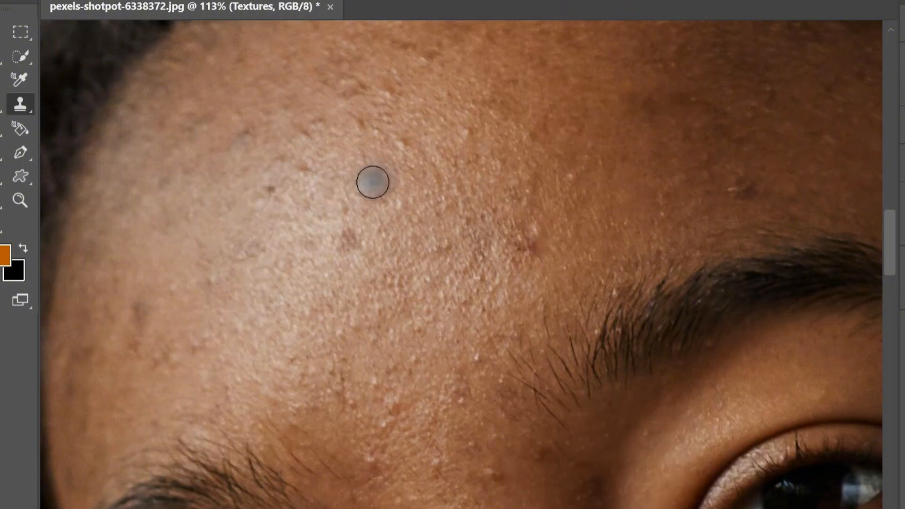
left_click(372, 182)
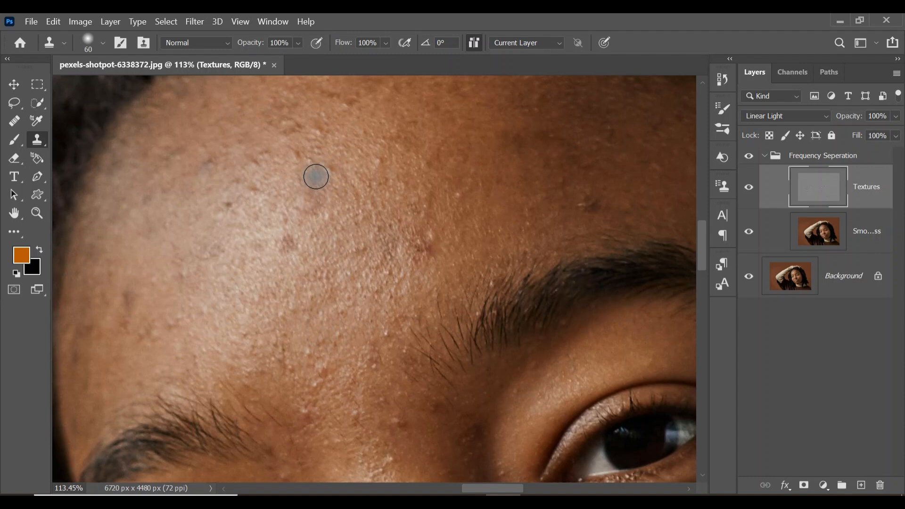
- Continue cloning clean skin texture over the blemishes on the forehead, between the eyebrows and above the eyebrow
scroll(315, 176, "right", 1)
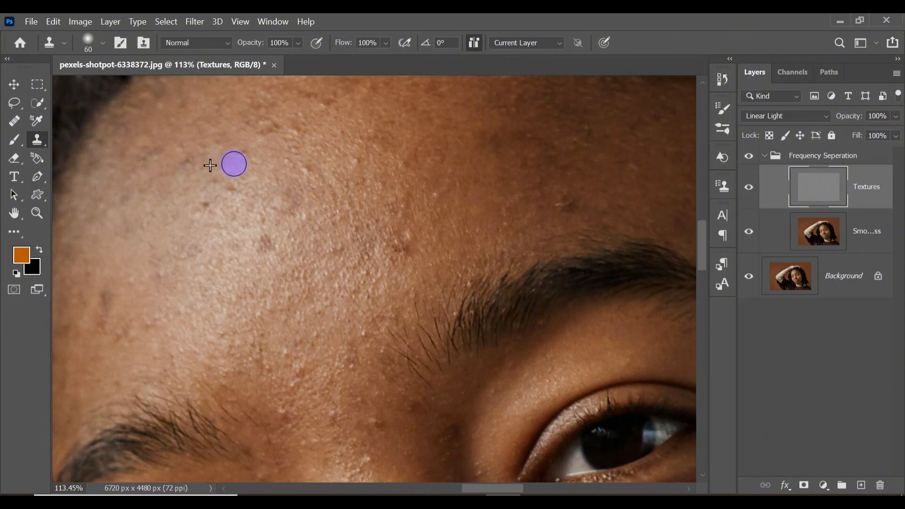
scroll(264, 187, "down", 3)
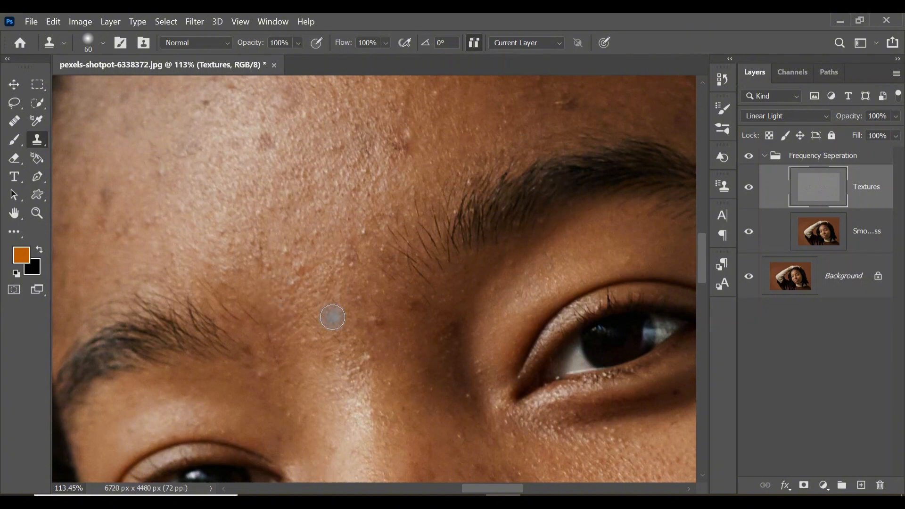
scroll(356, 227, "up", 4)
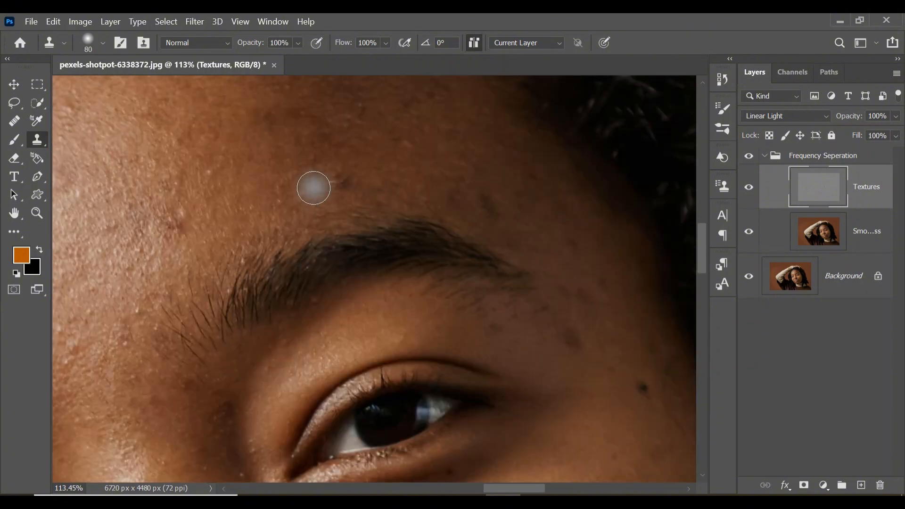
scroll(259, 191, "down", 1)
scroll(135, 196, "right", 4)
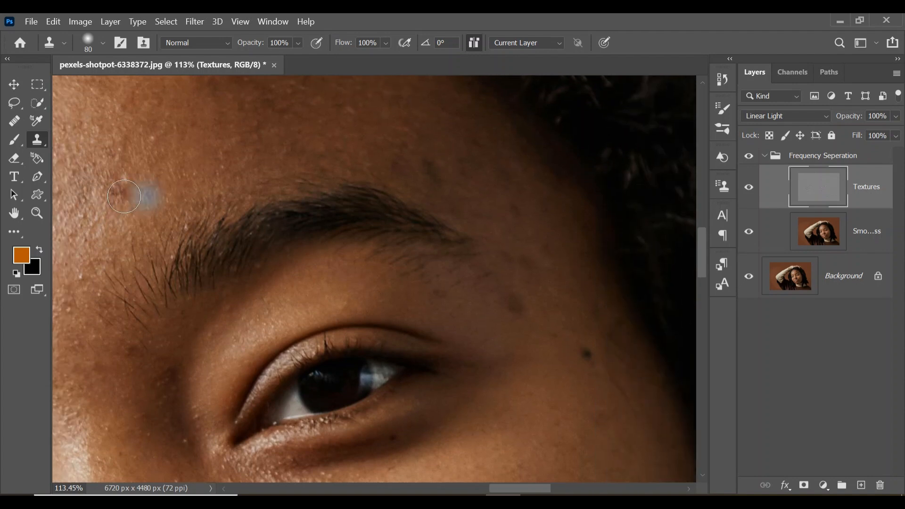
scroll(144, 195, "left", 5)
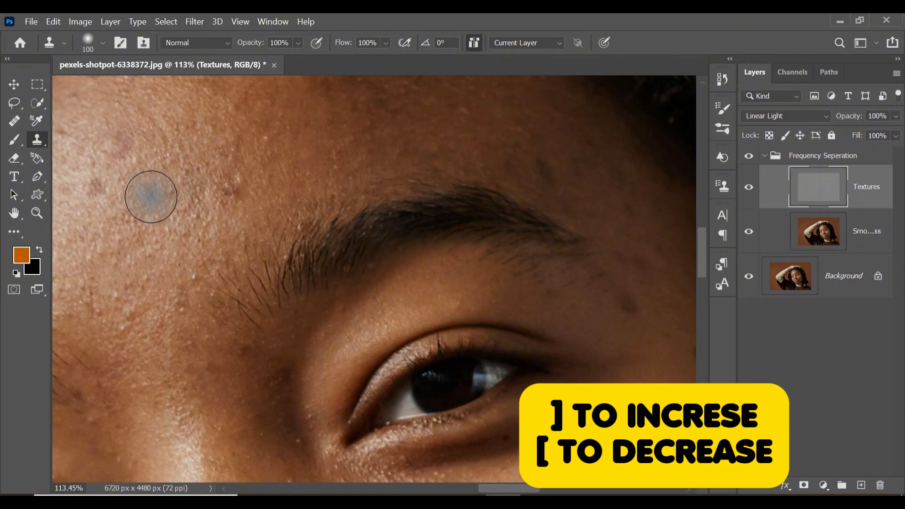
- Enlarge the Clone Stamp brush to 200 pixels and reduce it to 150 pixels
key("bracketright")
key("bracketright")
key("bracketright")
key("bracketright")
key("bracketright")
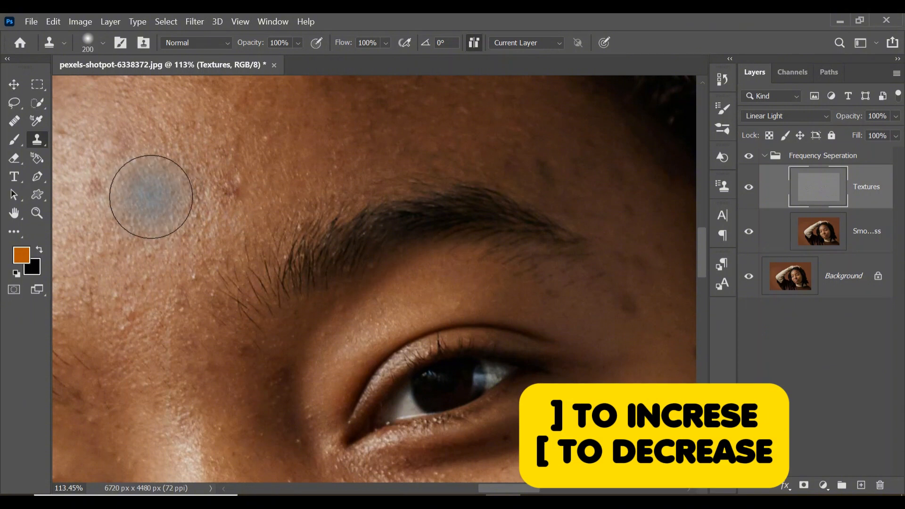
key("bracketleft")
key("bracketleft")
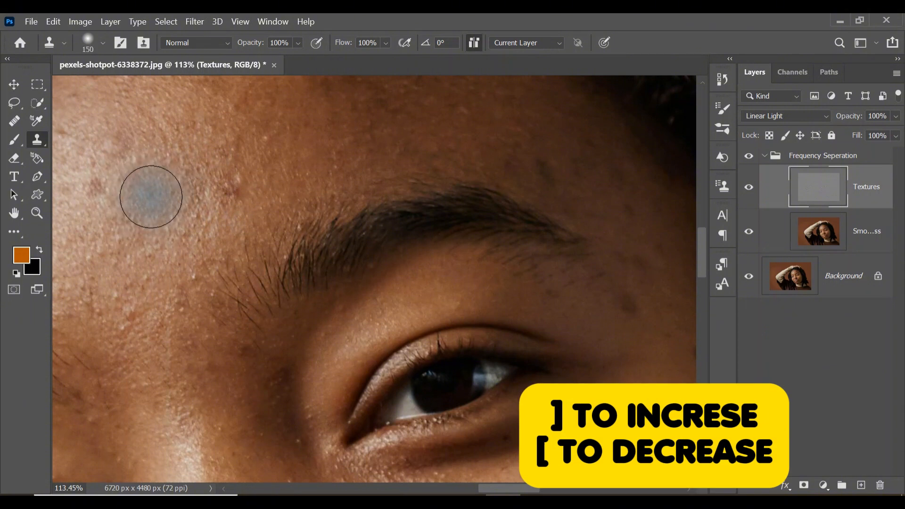
- Reduce the Clone Stamp brush to 60 pixels and enlarge it to 90 pixels
key("bracketleft")
key("bracketleft")
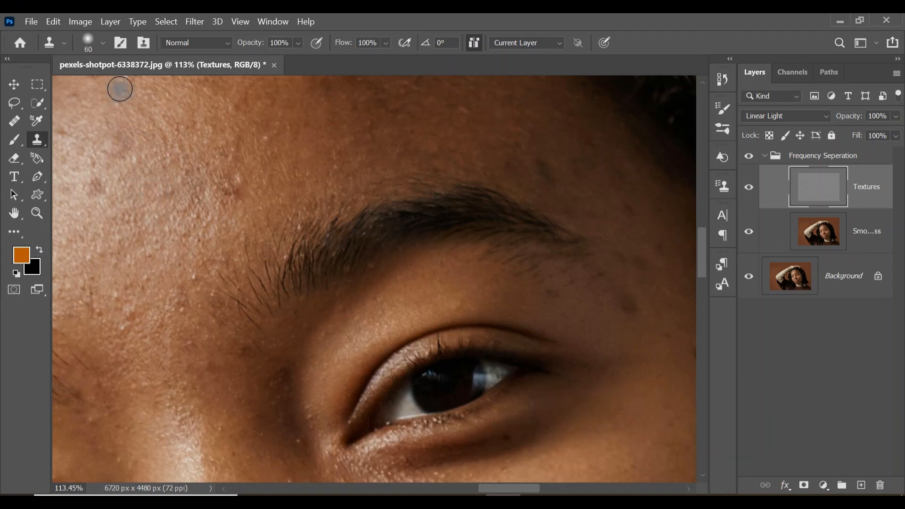
left_click(104, 46)
left_click(104, 46)
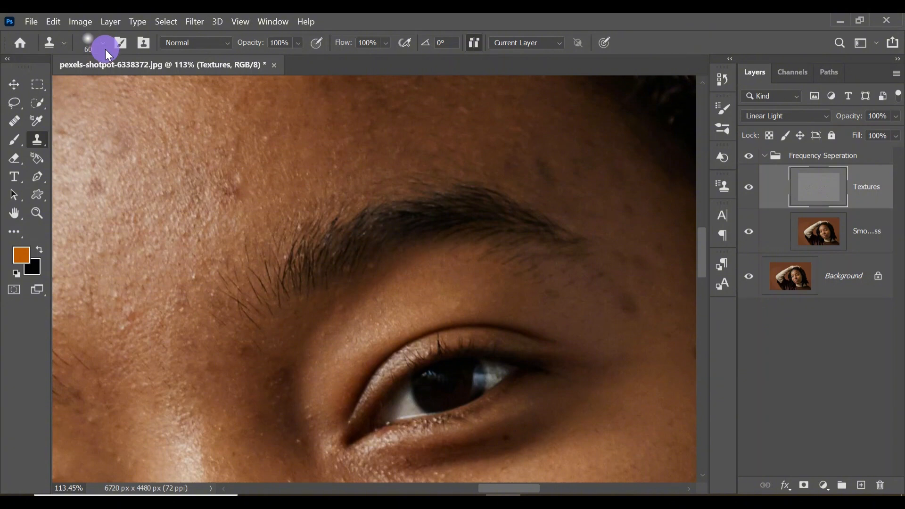
key("bracketright")
key("bracketright")
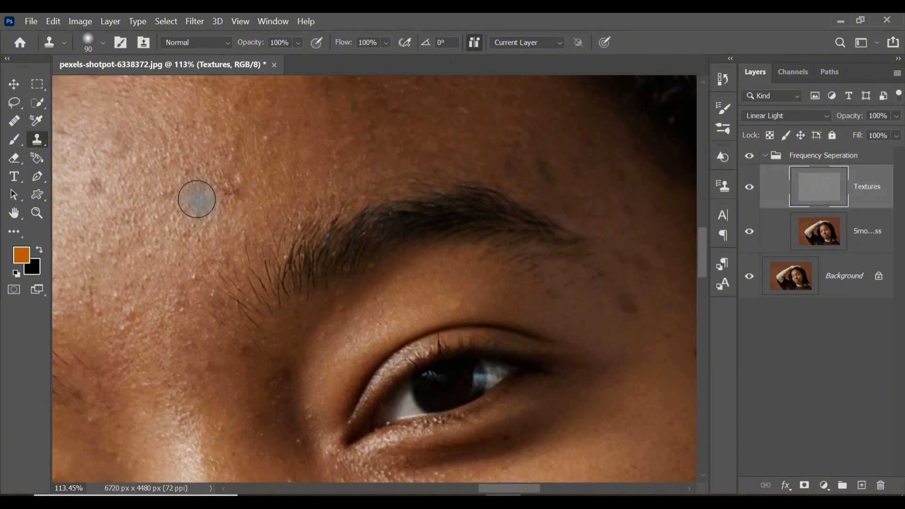
- Clone clean skin texture over the spots on the shaded cheek below the eye, using a 50-pixel brush
scroll(183, 199, "down", 4)
key("bracketleft")
key("bracketleft")
key("bracketleft")
key("bracketleft")
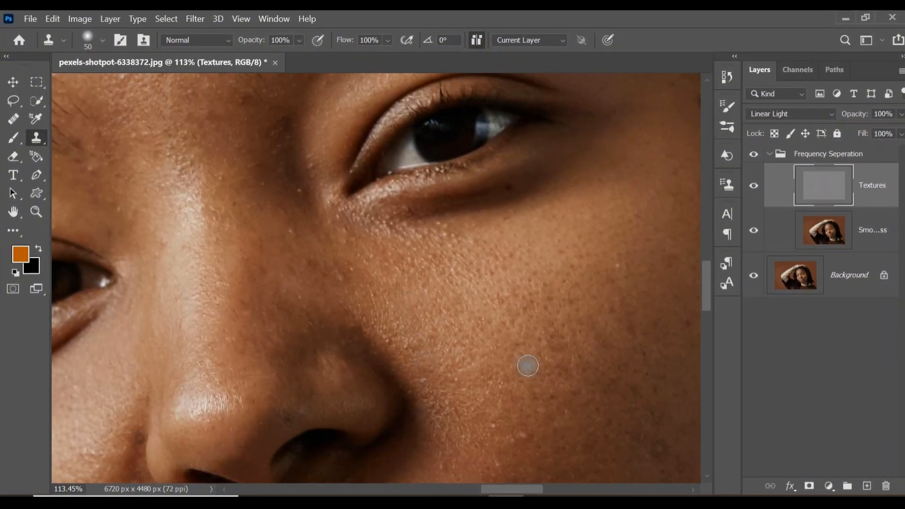
scroll(525, 367, "down", 2)
scroll(493, 360, "up", 2)
- Clone clean texture over the dark marks along the outer edge of the shaded cheek, starting with a 70-pixel brush
scroll(471, 302, "right", 8)
key("bracketright")
key("bracketright")
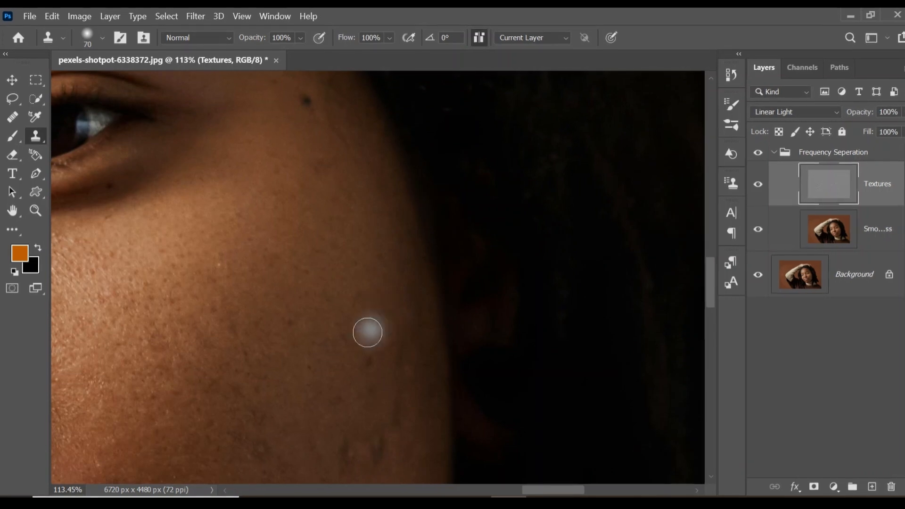
scroll(385, 304, "down", 2)
left_click(370, 292)
key("bracketright")
mouse_move(377, 380)
left_mouse_down()
mouse_move(343, 356)
mouse_move(344, 381)
left_mouse_up()
scroll(404, 356, "up", 2)
scroll(404, 356, "right", 3)
key("bracketleft")
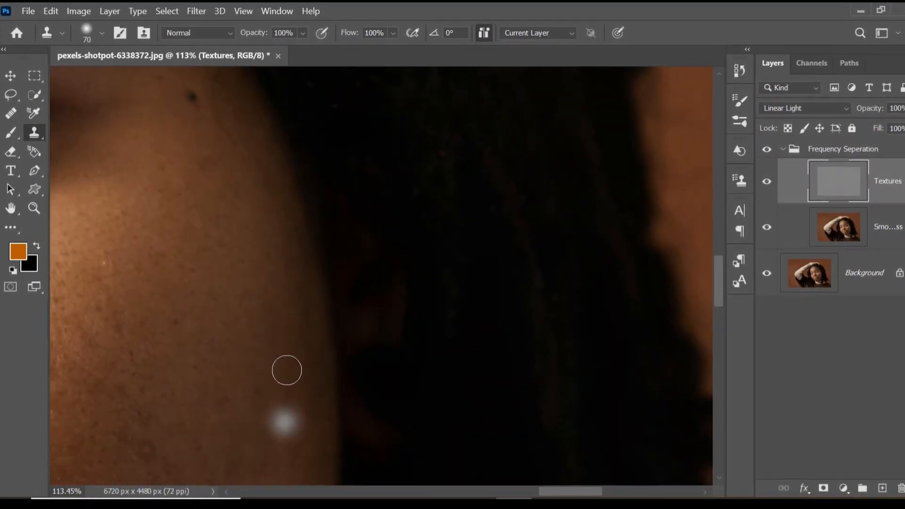
- Continue the cloning on the lower part of the shaded cheek with the brush reduced to 60 pixels
scroll(75, 184, "up", 4)
scroll(122, 187, "down", 8)
scroll(122, 187, "left", 3)
key("bracketright")
key("bracketright")
scroll(208, 262, "left", 3)
key("bracketleft")
key("bracketleft")
key("bracketleft")
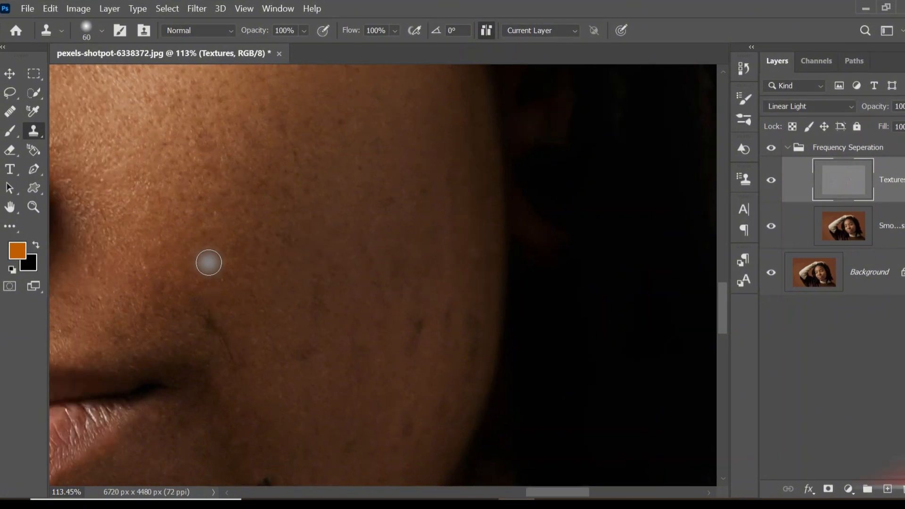
- Enlarge the brush and clone skin texture over the thin dark line above the shaded corner of the mouth
scroll(208, 263, "down", 1)
key("bracketright")
key("bracketright")
key("bracketright")
left_click_drag(240, 297, 228, 327)
- Clone clean texture over the spots on the lower cheek beside the mouth with a 70-pixel brush
scroll(328, 335, "down", 5)
key("bracketleft")
key("bracketleft")
key("bracketleft")
key("bracketleft")
key("bracketright")
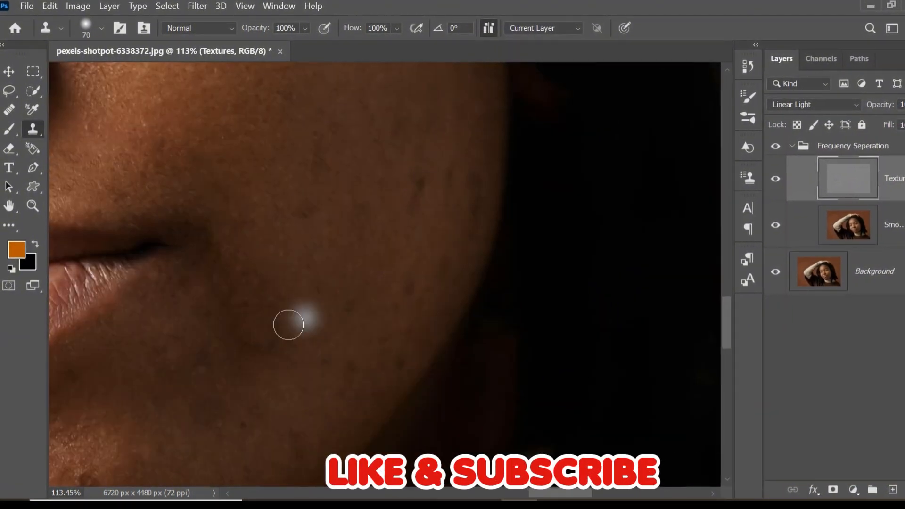
- Cover the dark marks near the outer edge of the shaded cheek with cloned skin, using an 80 to 90-pixel brush
scroll(287, 324, "up", 3)
scroll(287, 323, "right", 3)
key("bracketright")
key("bracketright")
key("bracketright")
key("bracketleft")
key("bracketleft")
key("bracketright")
key("bracketright")
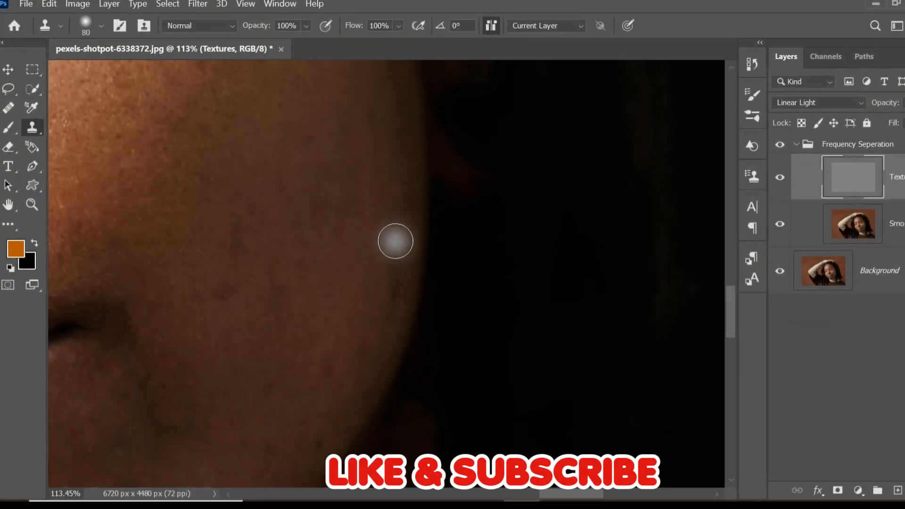
left_click(330, 374)
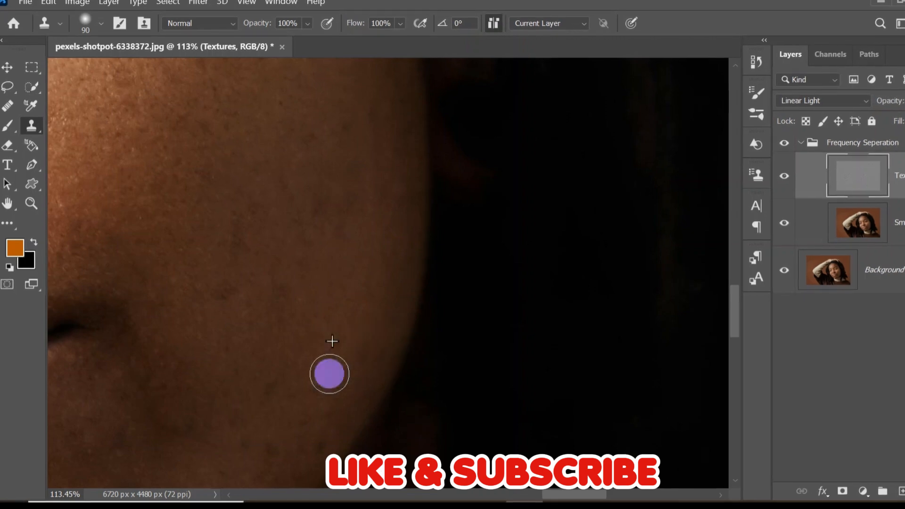
- Clone clean texture over the spots along the shaded jawline, using brush sizes of 70 and 90 pixels
scroll(330, 374, "down", 5)
scroll(227, 309, "left", 3)
scroll(227, 309, "up", 2)
scroll(305, 181, "right", 2)
key("bracketleft")
key("bracketleft")
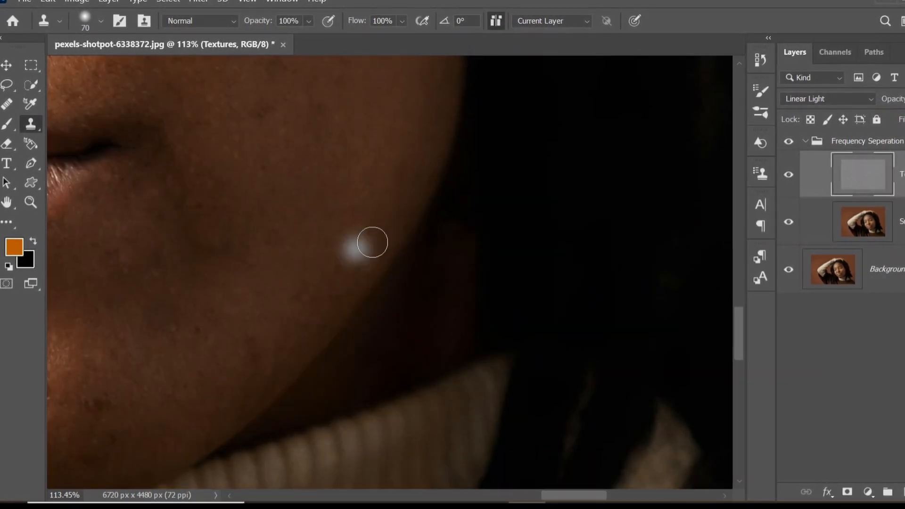
scroll(255, 357, "left", 3)
key("bracketright")
key("bracketright")
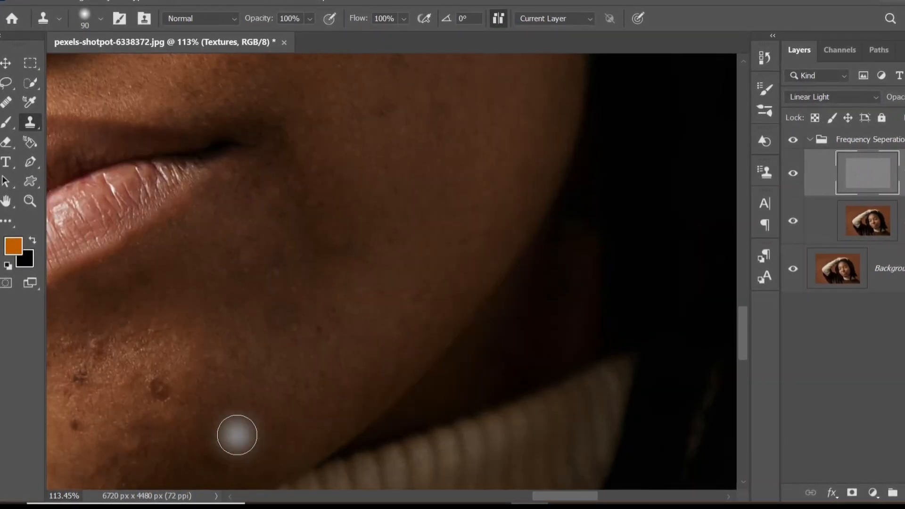
- Clone skin texture over the pits and blemishes on the chin, using brush sizes of 70 and 50 pixels
scroll(166, 384, "left", 3)
key("bracketleft")
key("bracketleft")
left_click_drag(253, 406, 396, 270)
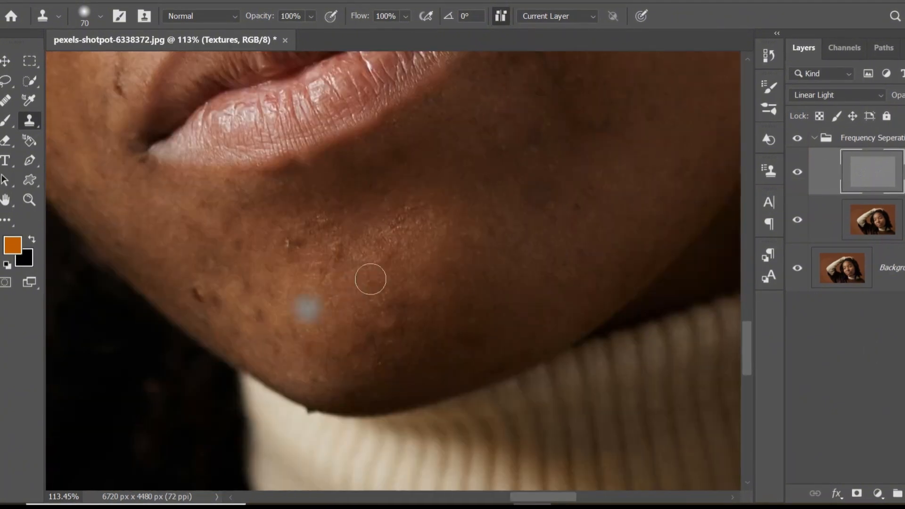
left_click_drag(276, 319, 325, 247)
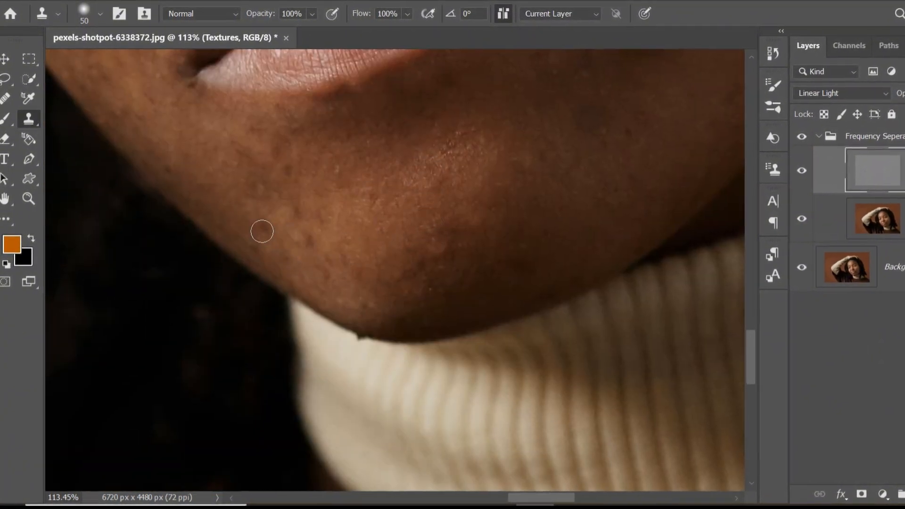
- Enlarge the brush to 90 pixels and clone over the marks between the chin and the shaded corner of the mouth
scroll(289, 226, "right", 2)
key("bracketright")
key("bracketright")
scroll(498, 229, "up", 2)
scroll(424, 225, "right", 2)
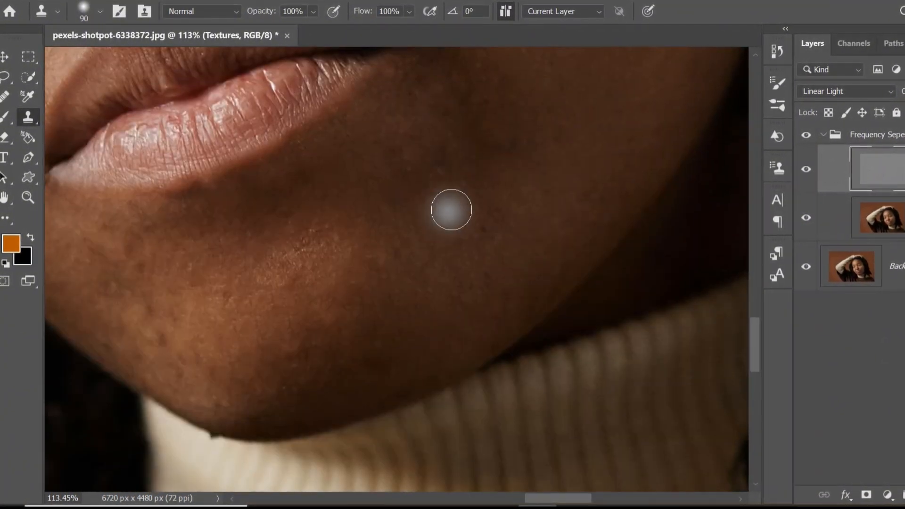
scroll(451, 211, "up", 3)
left_click(472, 218)
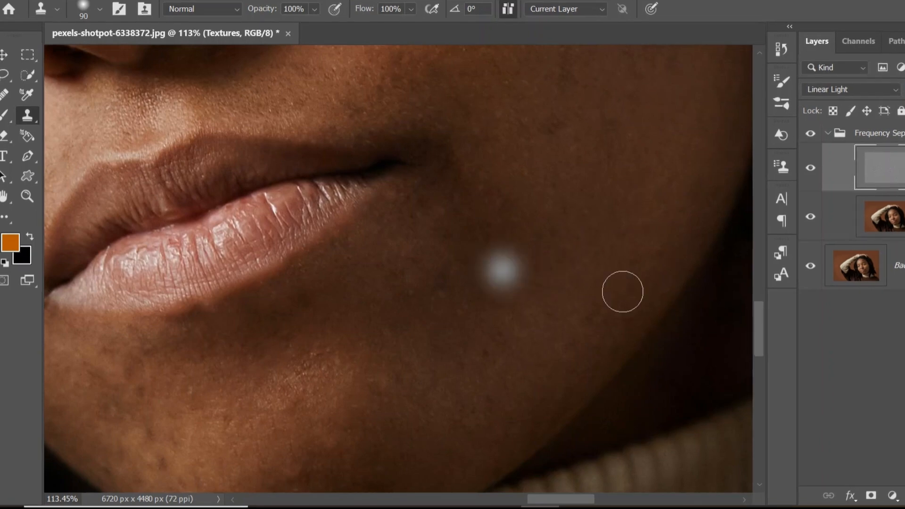
- Reduce the brush to 70 pixels and retouch the texture on the lower cheek and the brighter side of the chin
key("bracketleft")
key("bracketleft")
scroll(571, 212, "up", 2)
scroll(666, 218, "up", 6)
scroll(537, 231, "right", 4)
scroll(533, 234, "down", 8)
scroll(312, 281, "left", 7)
scroll(312, 282, "down", 4)
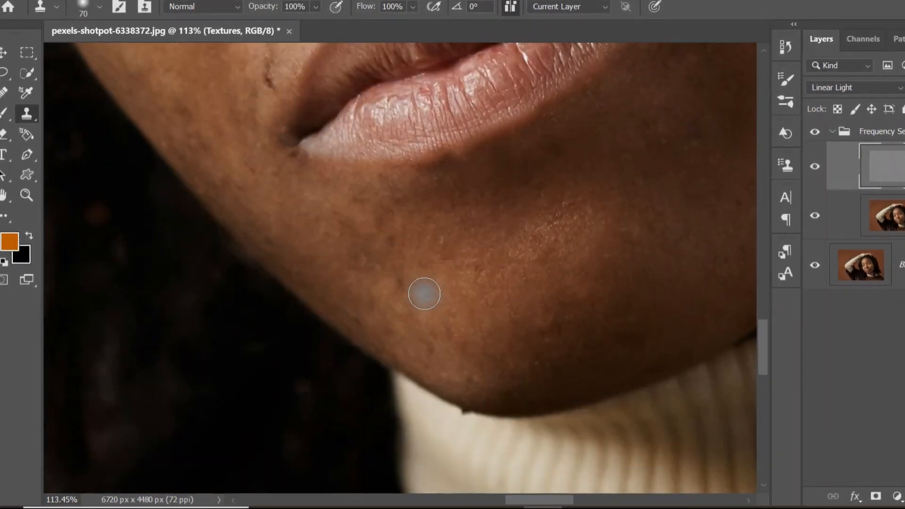
- Remove the small dark scar beside the brighter corner of the mouth by cloning with a 50-pixel brush
scroll(422, 293, "up", 4)
key("bracketleft")
key("bracketleft")
left_click(274, 176)
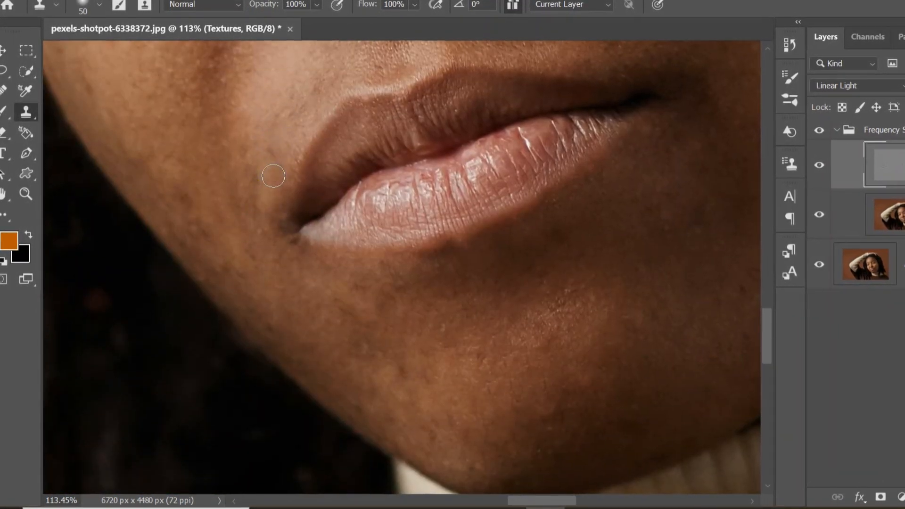
- Clone clean texture over the spots on the brighter cheek with a 60-pixel brush
scroll(276, 174, "up", 6)
scroll(280, 171, "left", 3)
scroll(287, 212, "down", 3)
key("bracketright")
key("bracketright")
key("bracketleft")
left_click(125, 87)
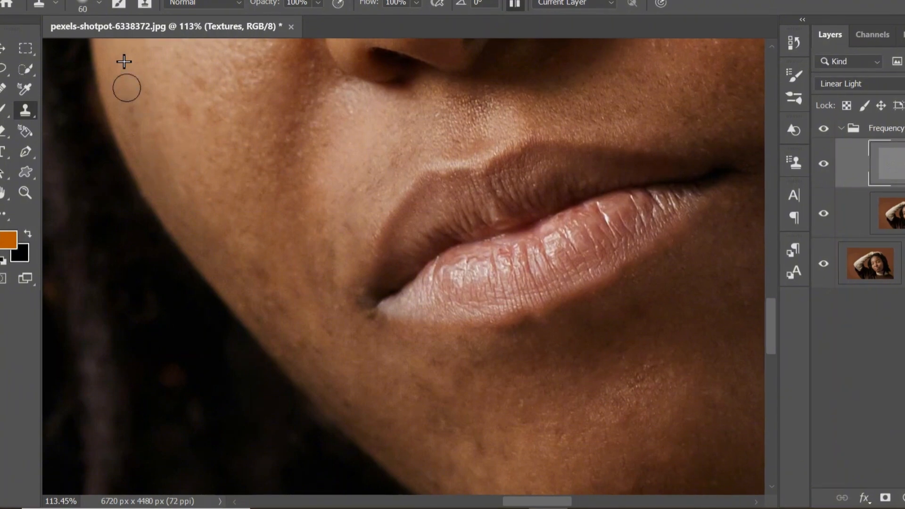
left_click(185, 132)
- Clone over the small bumps beside the nose and under the inner eye corner, reducing the brush from 45 to 30 pixels
scroll(257, 200, "down", 3)
scroll(282, 200, "up", 6)
key("bracketleft")
key("bracketleft")
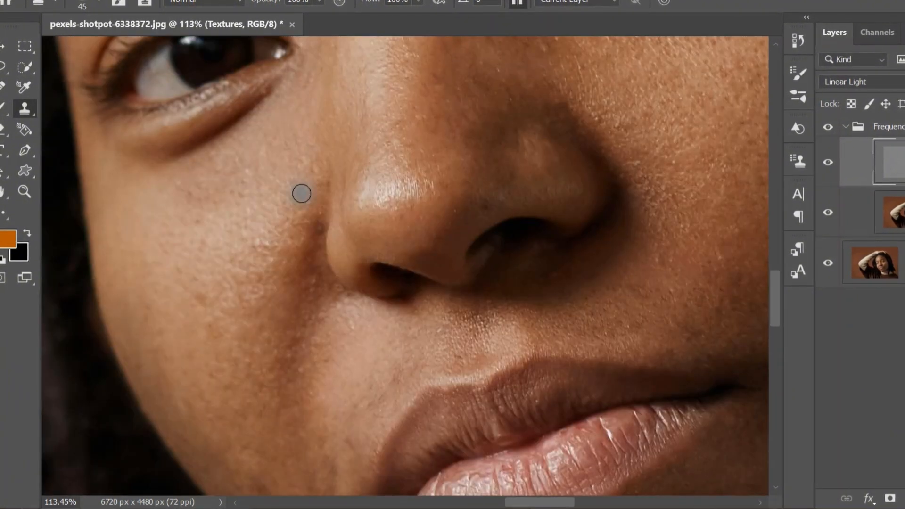
key("bracketleft")
left_click(302, 193)
scroll(326, 298, "up", 5)
scroll(325, 298, "right", 3)
scroll(377, 332, "up", 5)
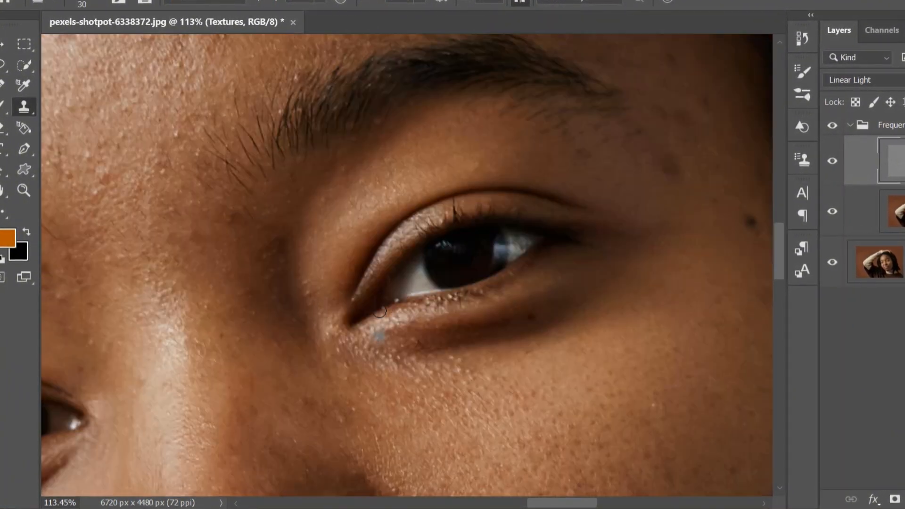
- Sample clean skin near the inner eyebrow and retouch the area between the eyebrows with a 45-pixel brush
scroll(424, 339, "left", 8)
scroll(459, 342, "down", 3)
left_click(434, 330, "alt")
key("bracketright")
key("bracketright")
key("bracketright")
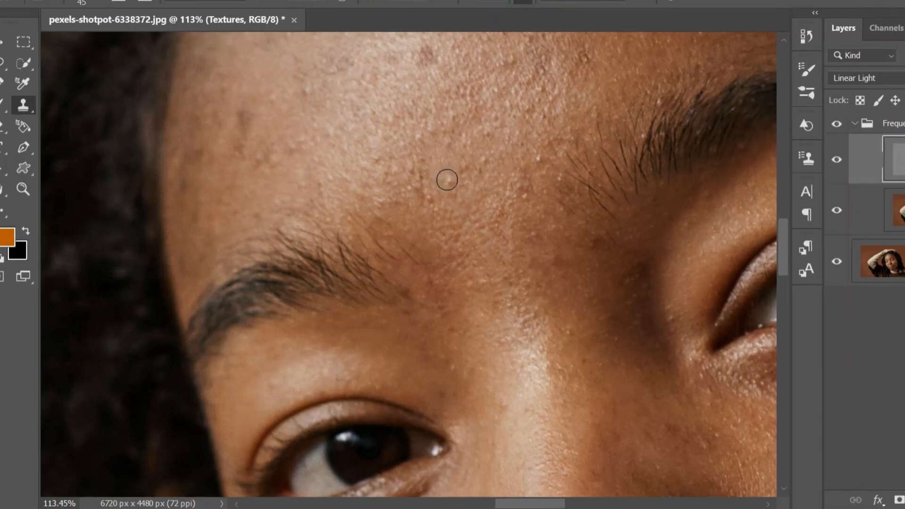
- Enlarge the brush and clone clean texture over the dark marks on the outer forehead above the brighter-side eyebrow
key("bracketright")
key("bracketright")
key("bracketright")
key("bracketright")
scroll(358, 155, "up", 2)
scroll(330, 146, "left", 2)
mouse_move(300, 143)
left_mouse_down()
mouse_move(289, 228)
mouse_move(240, 317)
mouse_move(234, 214)
left_mouse_up()
- Clone skin texture over the small spots on the upper forehead below the hairline
scroll(436, 327, "up", 7)
scroll(436, 327, "right", 2)
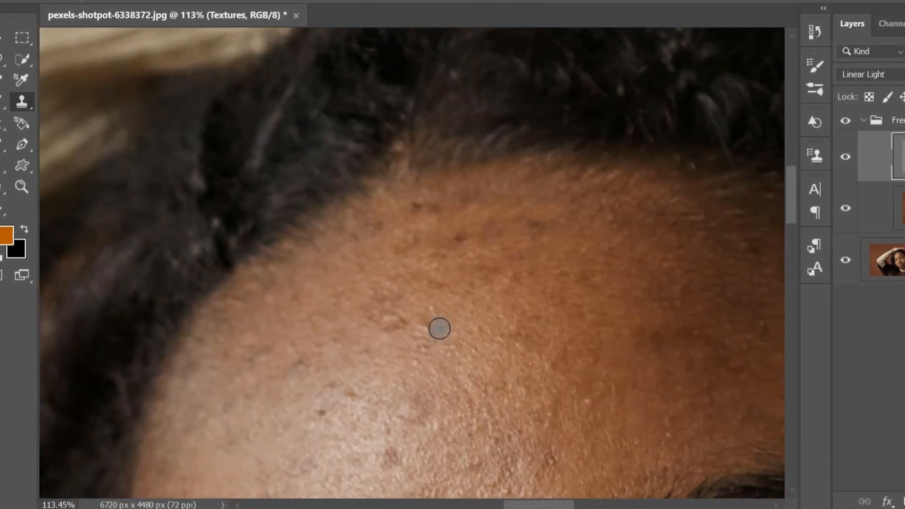
left_click(368, 326)
scroll(365, 282, "down", 3)
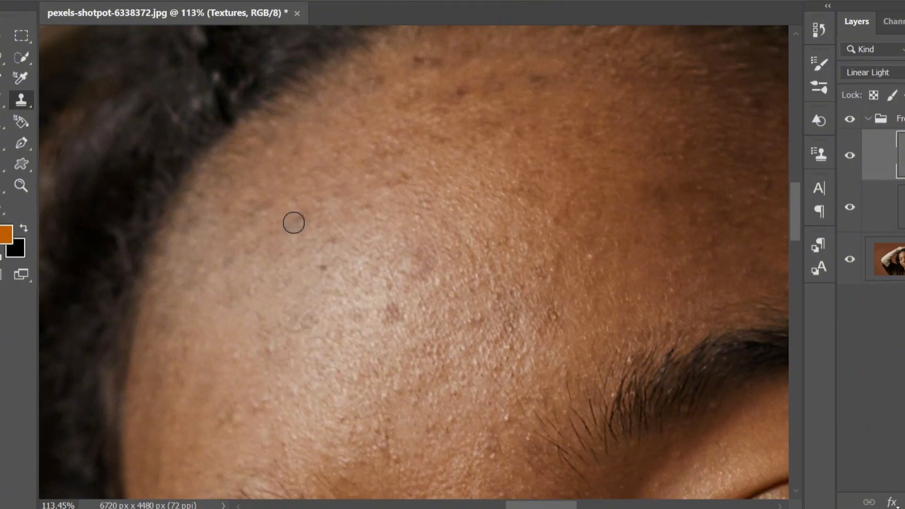
scroll(456, 158, "up", 3)
scroll(519, 135, "down", 1)
scroll(522, 133, "down", 8)
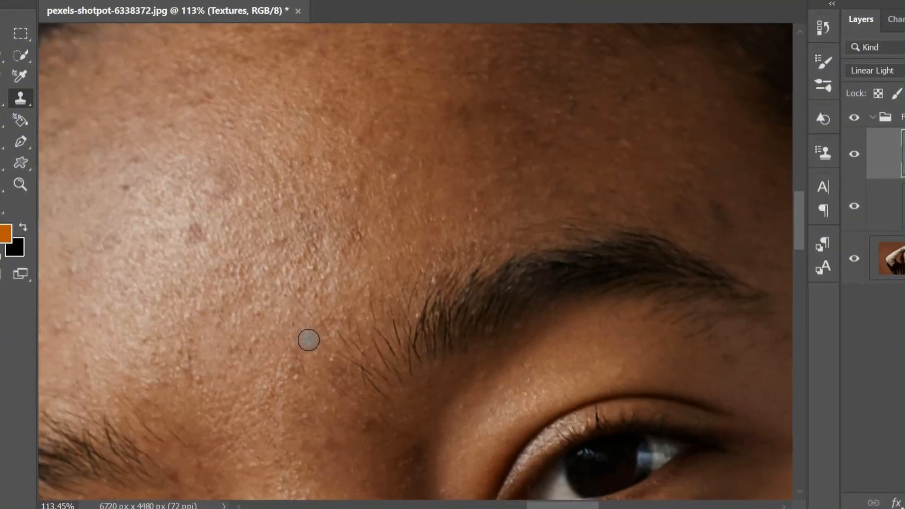
- Sample clean skin and clone away the dark mole on the temple beside the outer eye corner
scroll(368, 203, "down", 3)
scroll(370, 204, "right", 4)
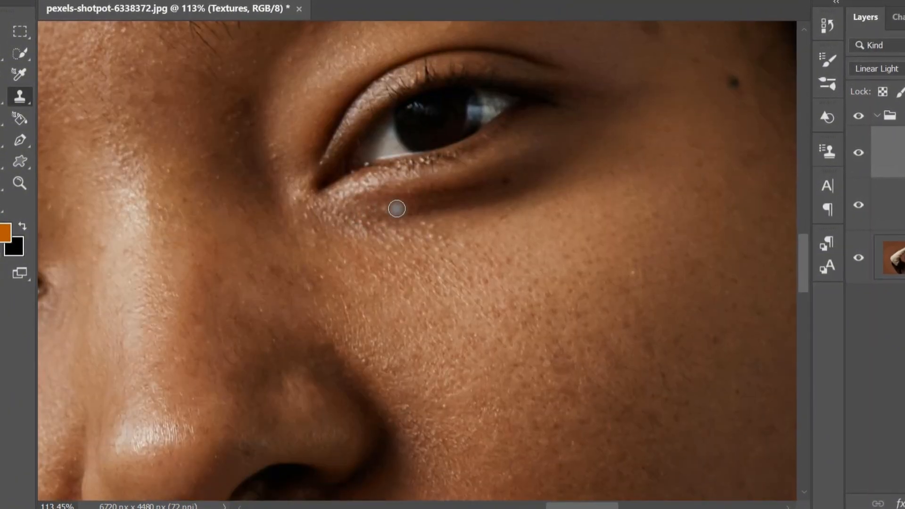
scroll(472, 207, "right", 5)
scroll(471, 208, "up", 4)
left_click(472, 233, "alt")
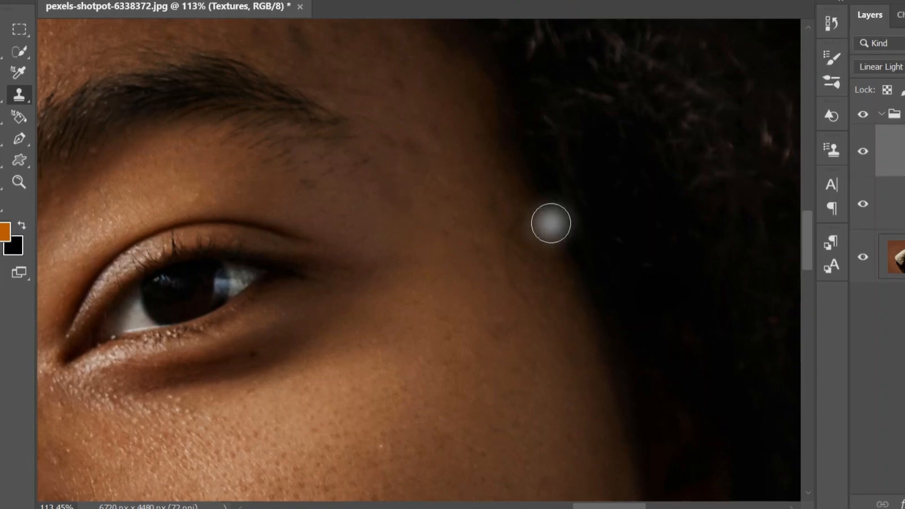
- Clone over the marks on the temple and on the shaded side of the forehead above the eyebrow
scroll(519, 221, "up", 4)
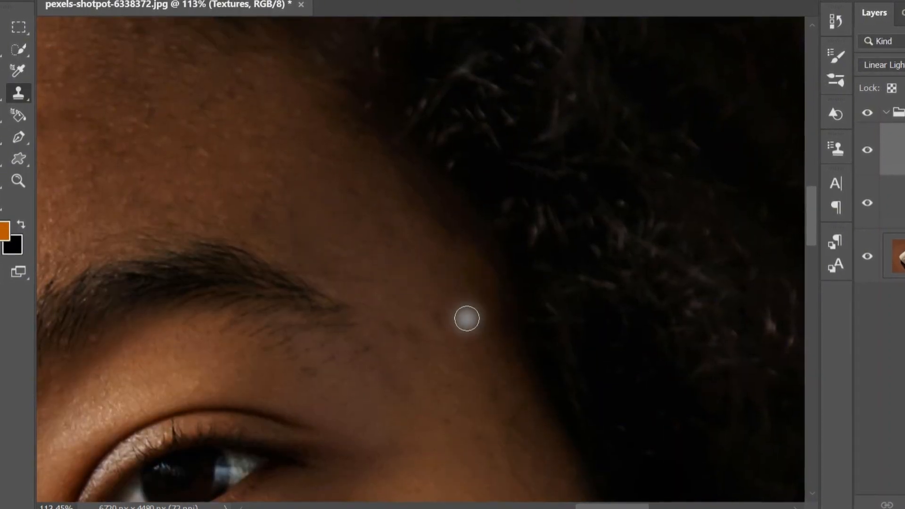
left_click(388, 333)
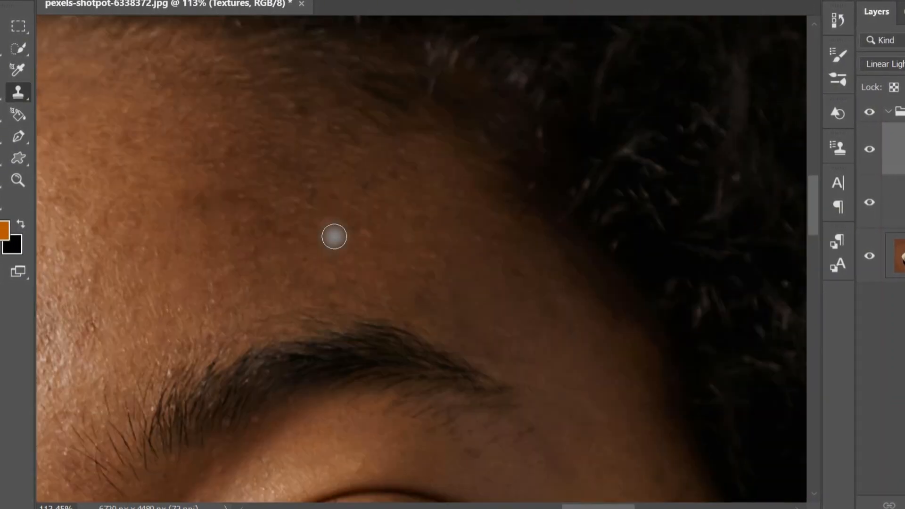
scroll(334, 236, "up", 3)
left_click(291, 212)
- Touch up the skin texture on the jaw below the brighter corner of the mouth
scroll(331, 266, "down", 12)
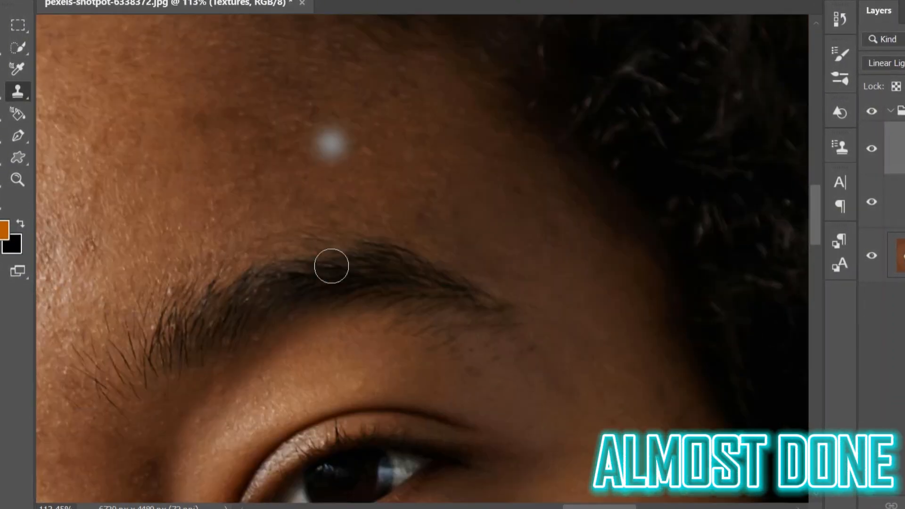
scroll(454, 188, "left", 5)
scroll(338, 280, "down", 2)
scroll(355, 242, "right", 9)
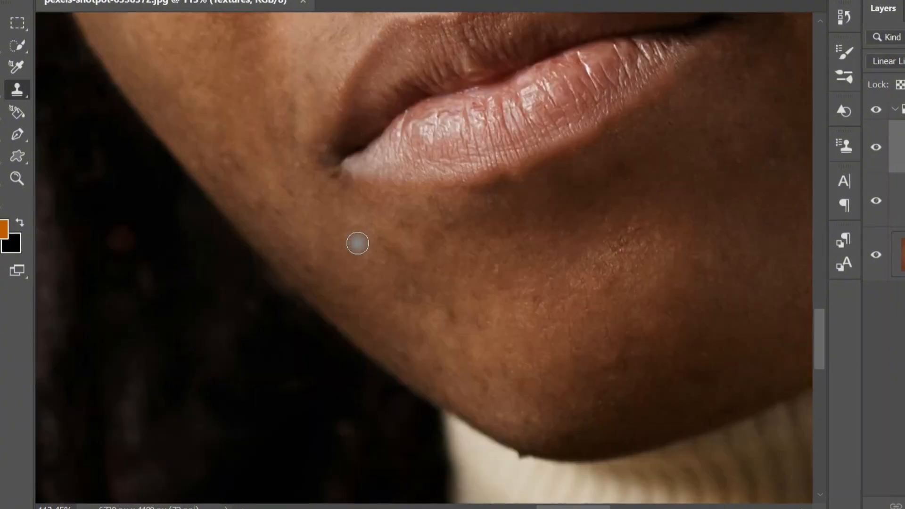
- Go over the forehead and the area between the eyebrows again, cloning clean texture over the remaining spots
scroll(429, 220, "up", 15)
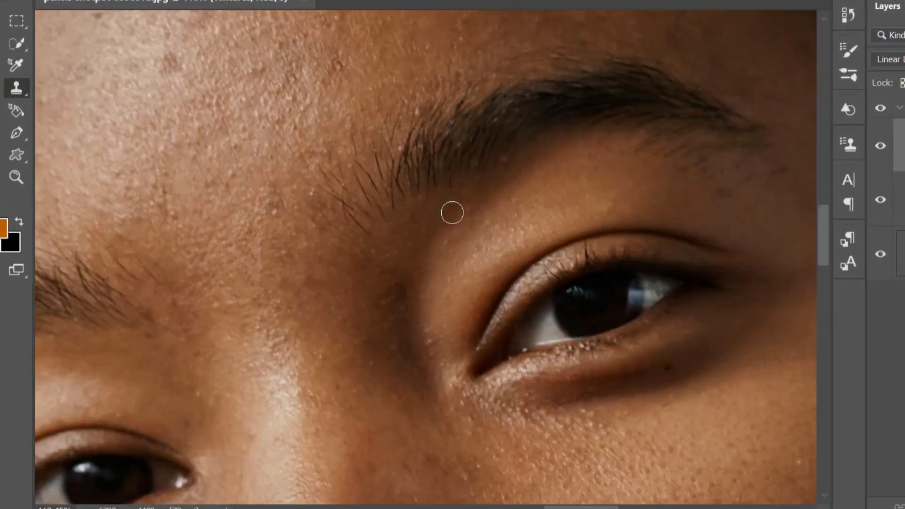
scroll(453, 210, "left", 4)
scroll(580, 288, "down", 3)
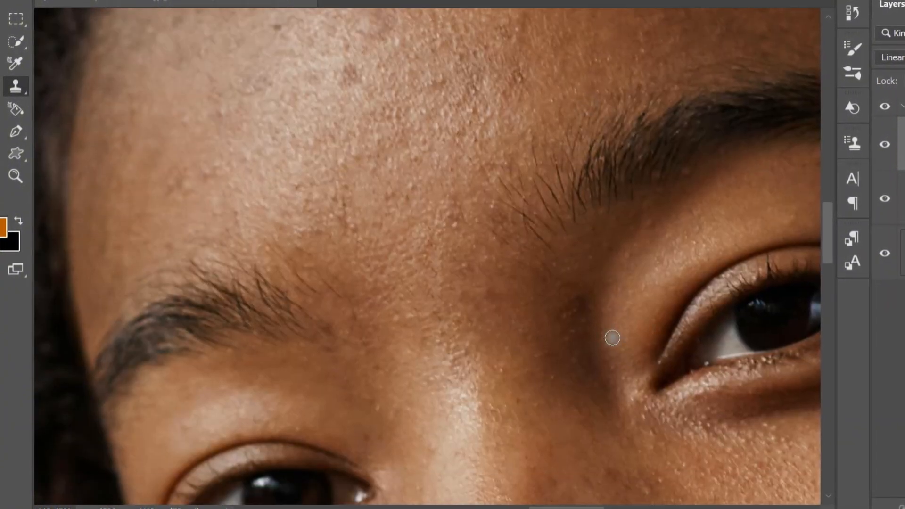
scroll(612, 339, "down", 4)
scroll(657, 349, "right", 4)
scroll(715, 361, "up", 8)
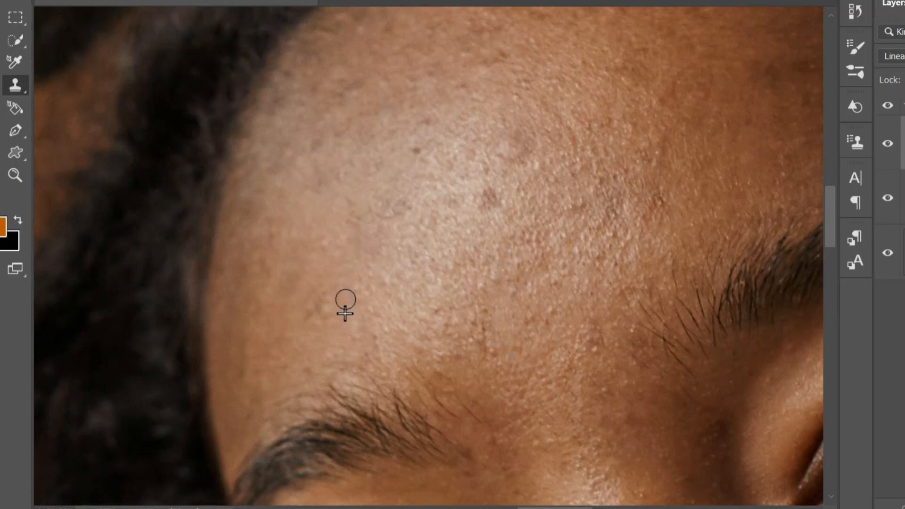
scroll(365, 261, "right", 3)
scroll(420, 214, "up", 3)
scroll(420, 213, "down", 6)
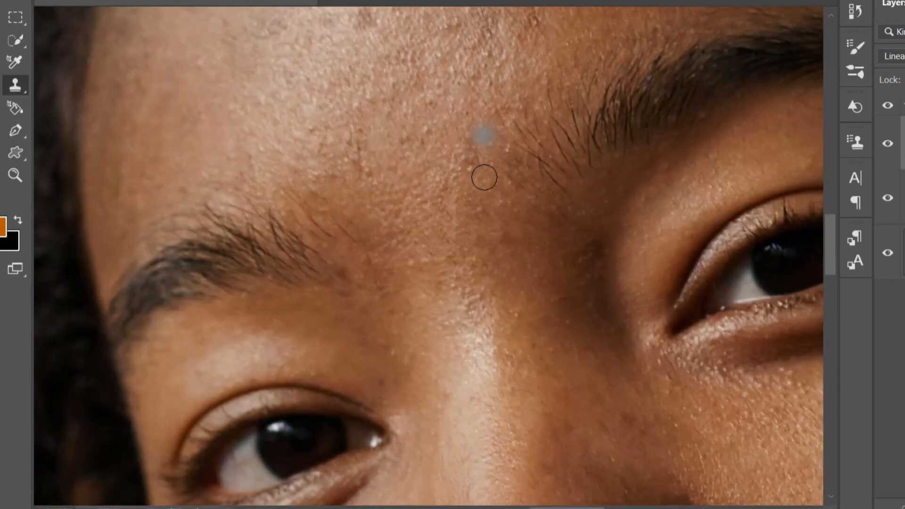
- Inspect the retouched face as a whole and the cheek up close, and hide the Frequency Seperation group to compare with the original
key("z")
left_click_drag(485, 176, 496, 243)
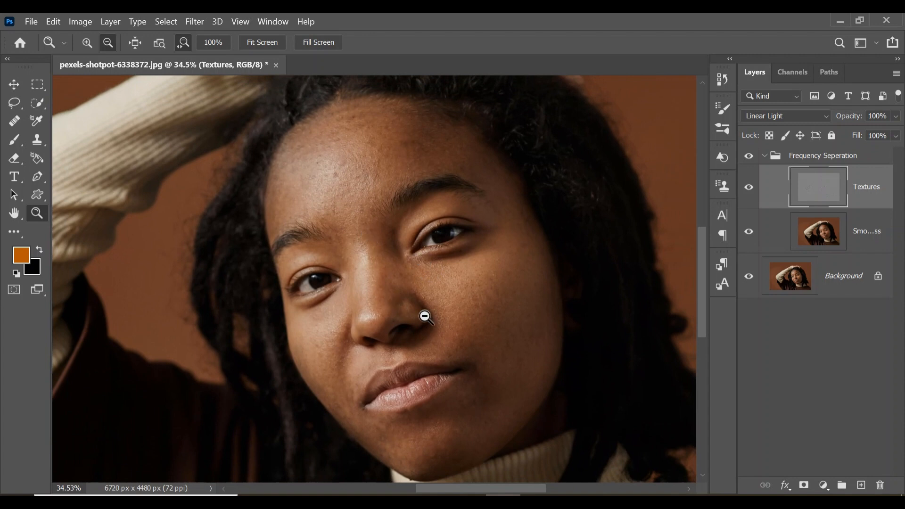
left_click_drag(502, 319, 548, 333)
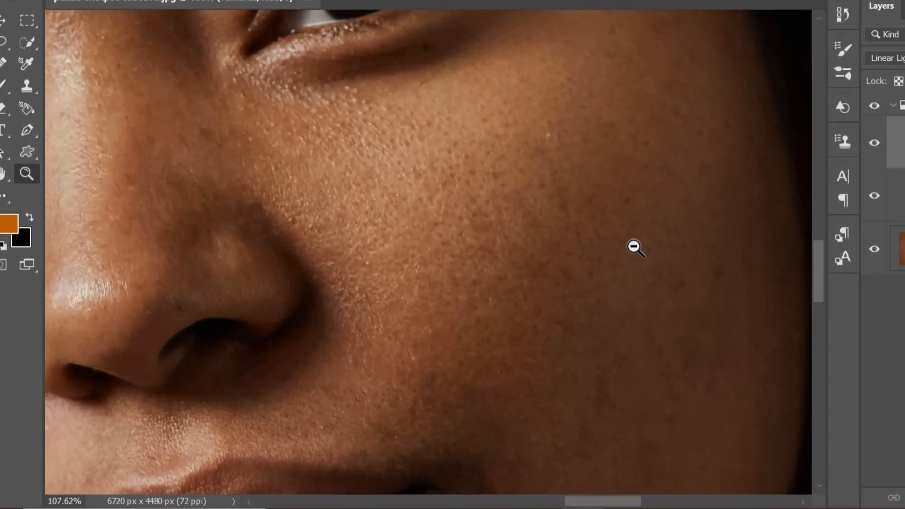
left_click_drag(446, 307, 389, 307)
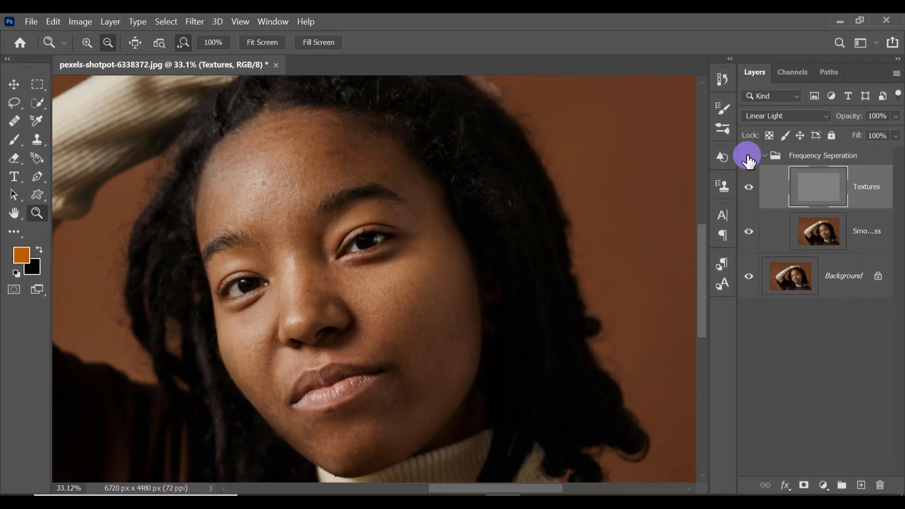
left_click(749, 159)
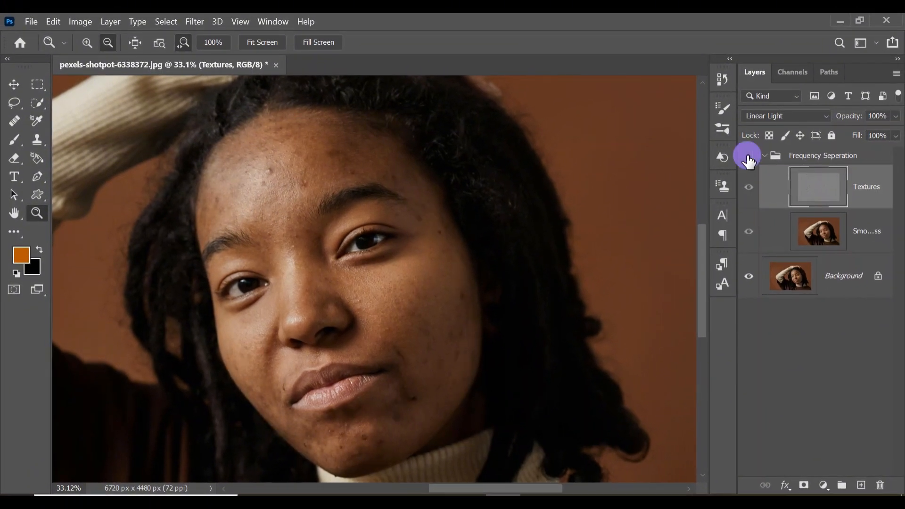